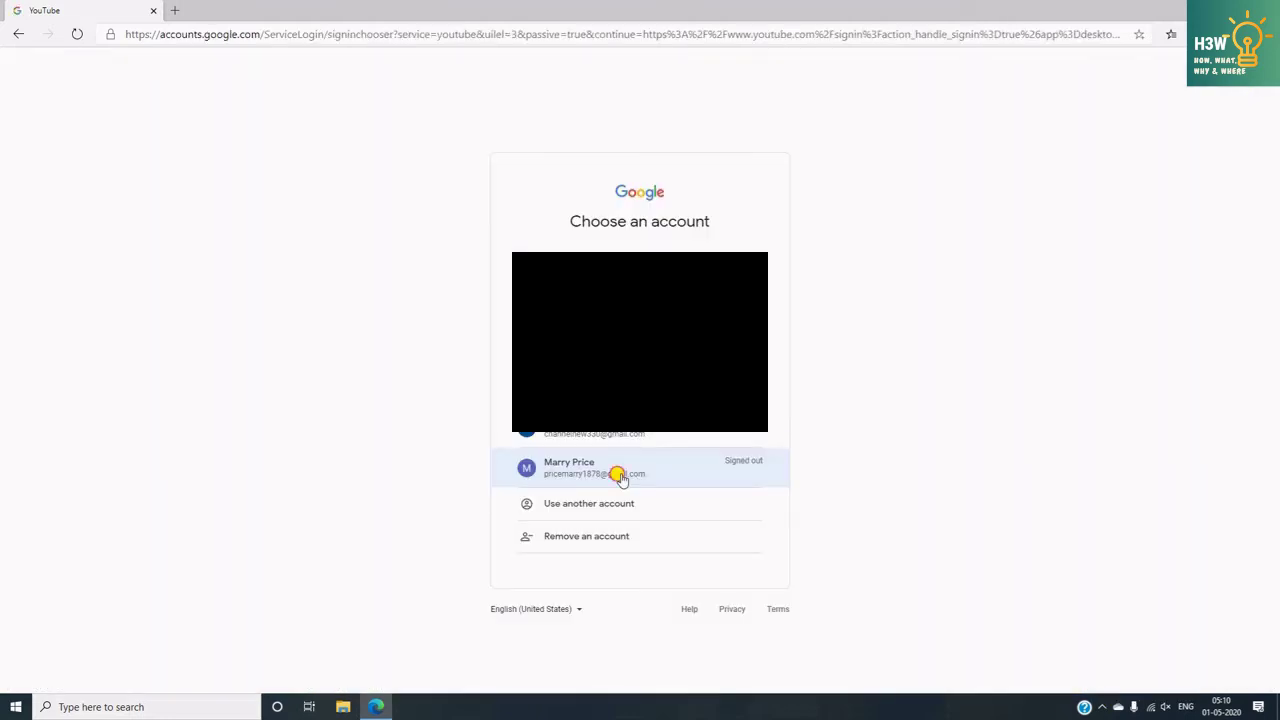
- Sign in with the signed-out Google account by submitting its password
click(621, 478)
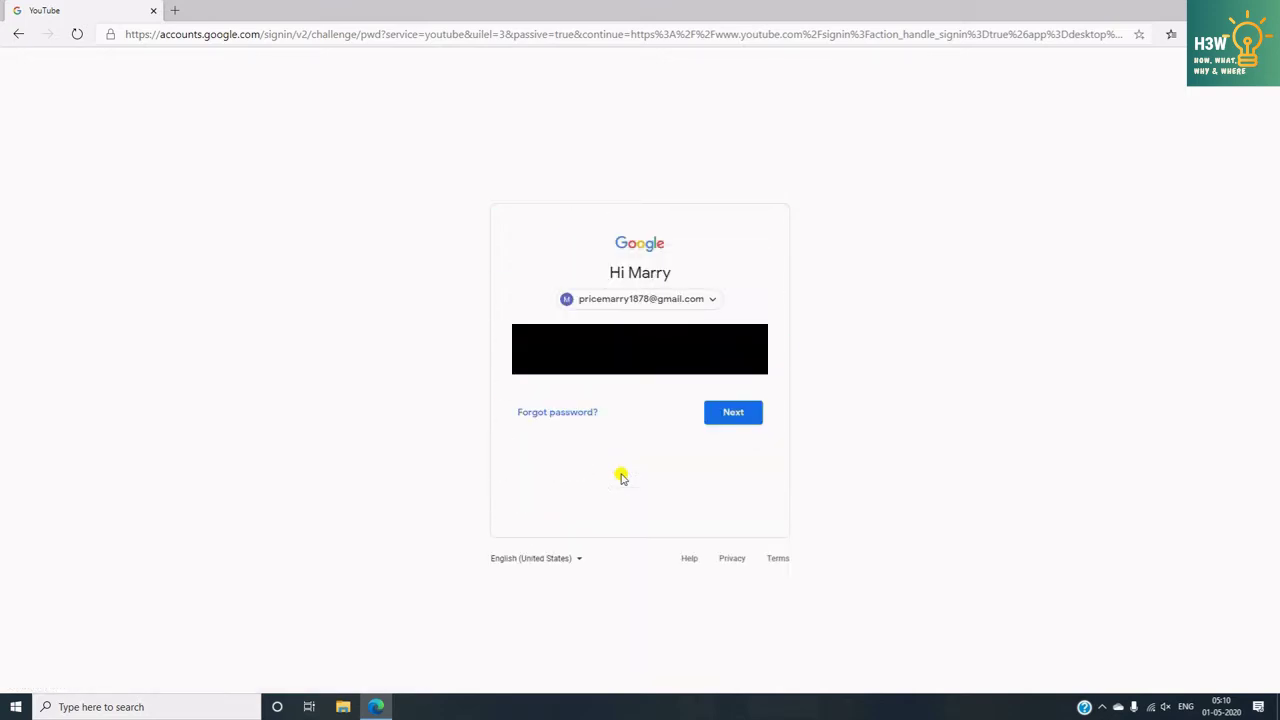
key(Return)
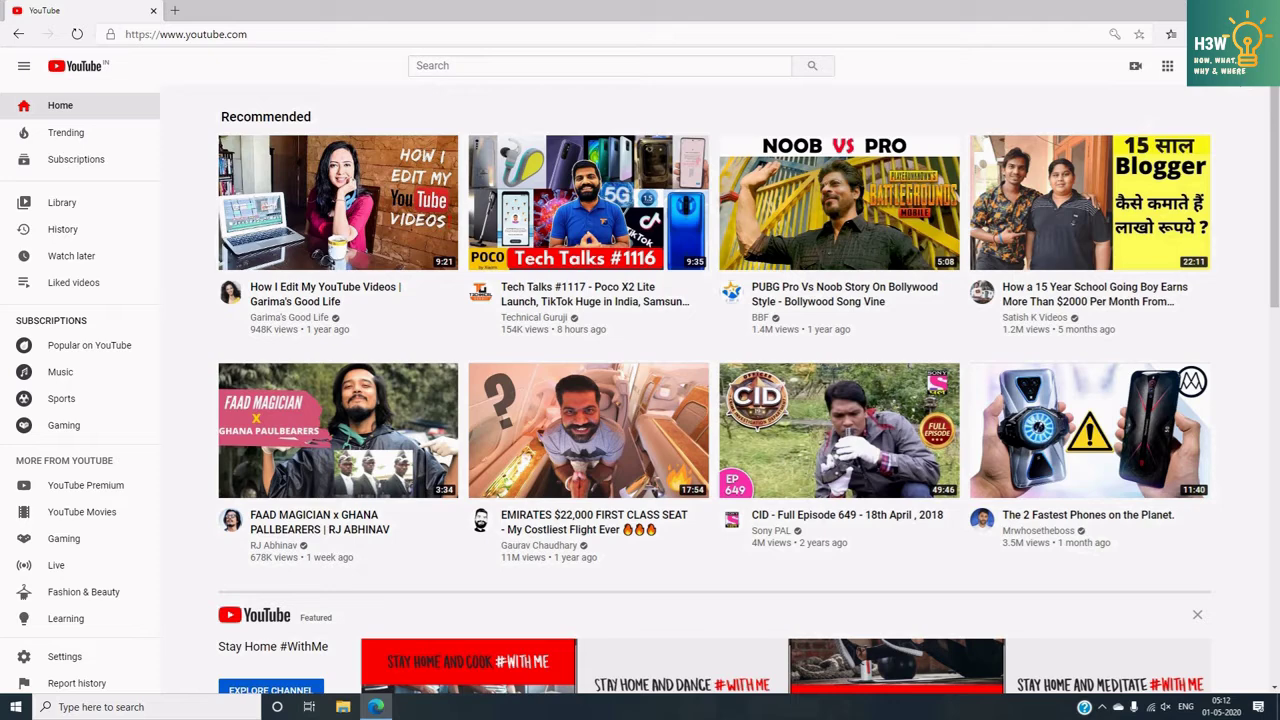
- Choose Create a channel from the avatar menu and get past the Get Started intro
click(1240, 65)
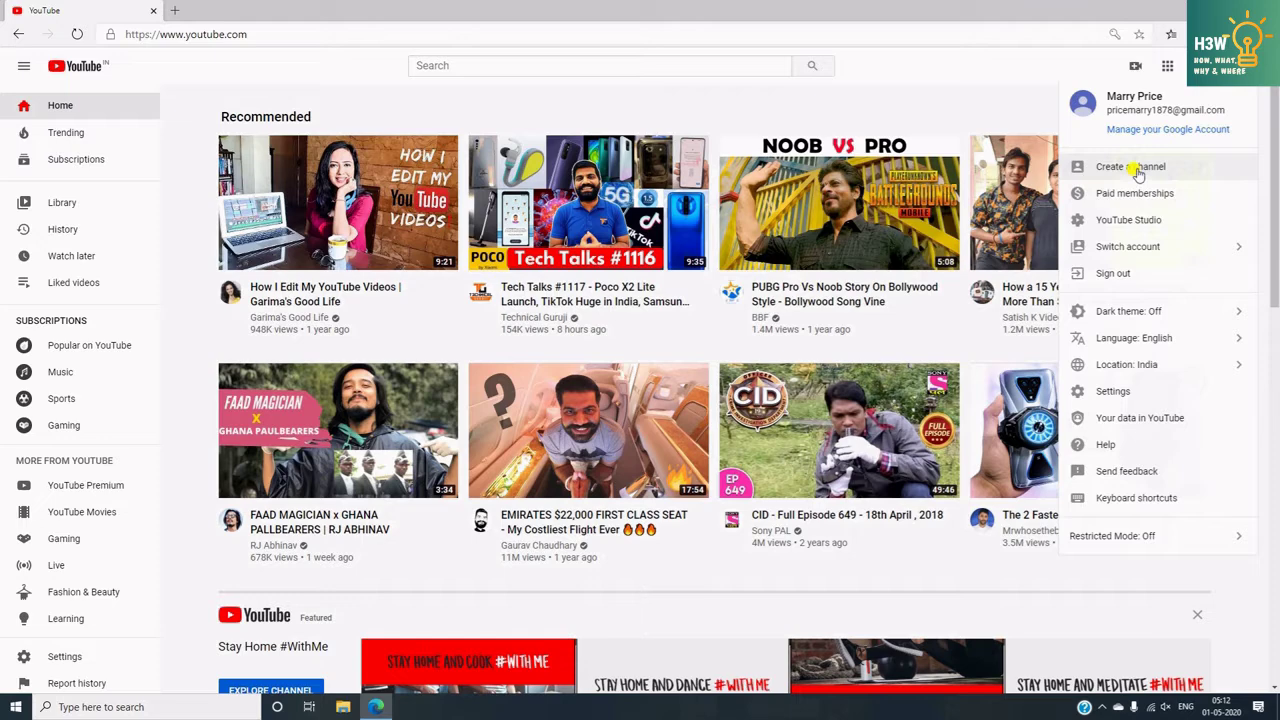
click(1137, 172)
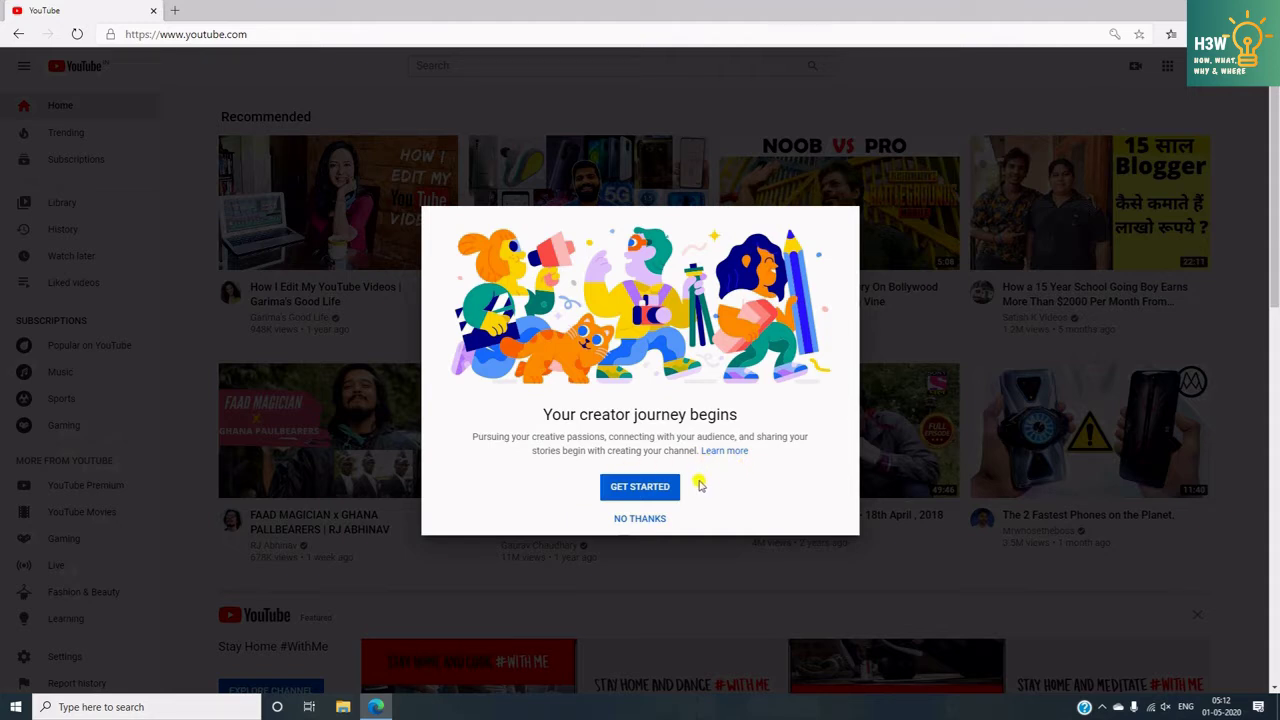
click(638, 486)
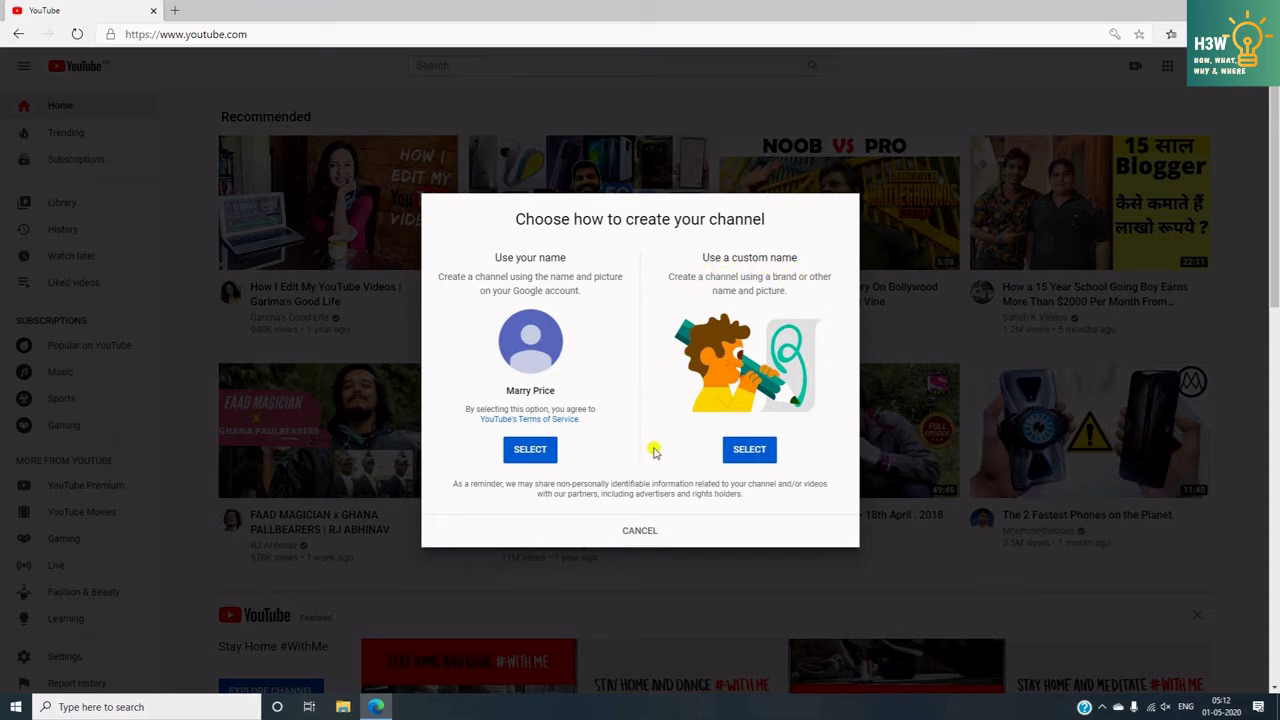
- Create a custom-name channel 'YouTube Gayan', accepting it becomes a separate Google Account
click(749, 452)
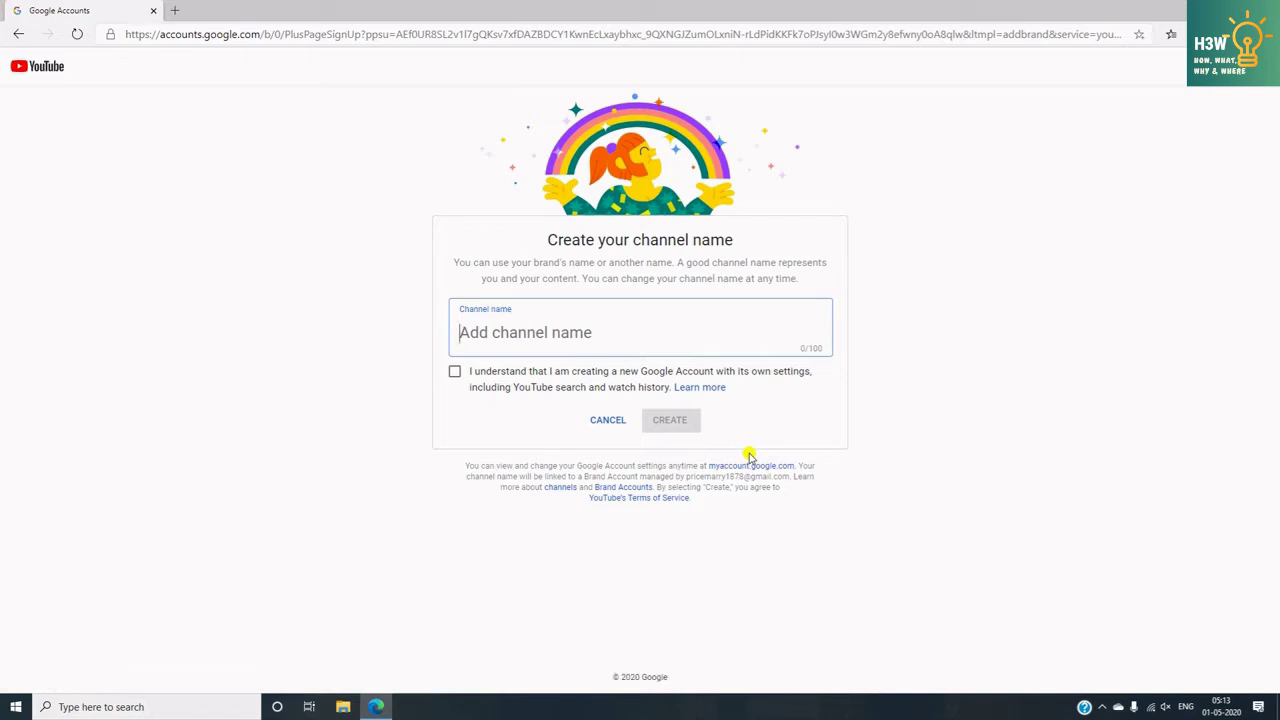
text(YouTube Gayan)
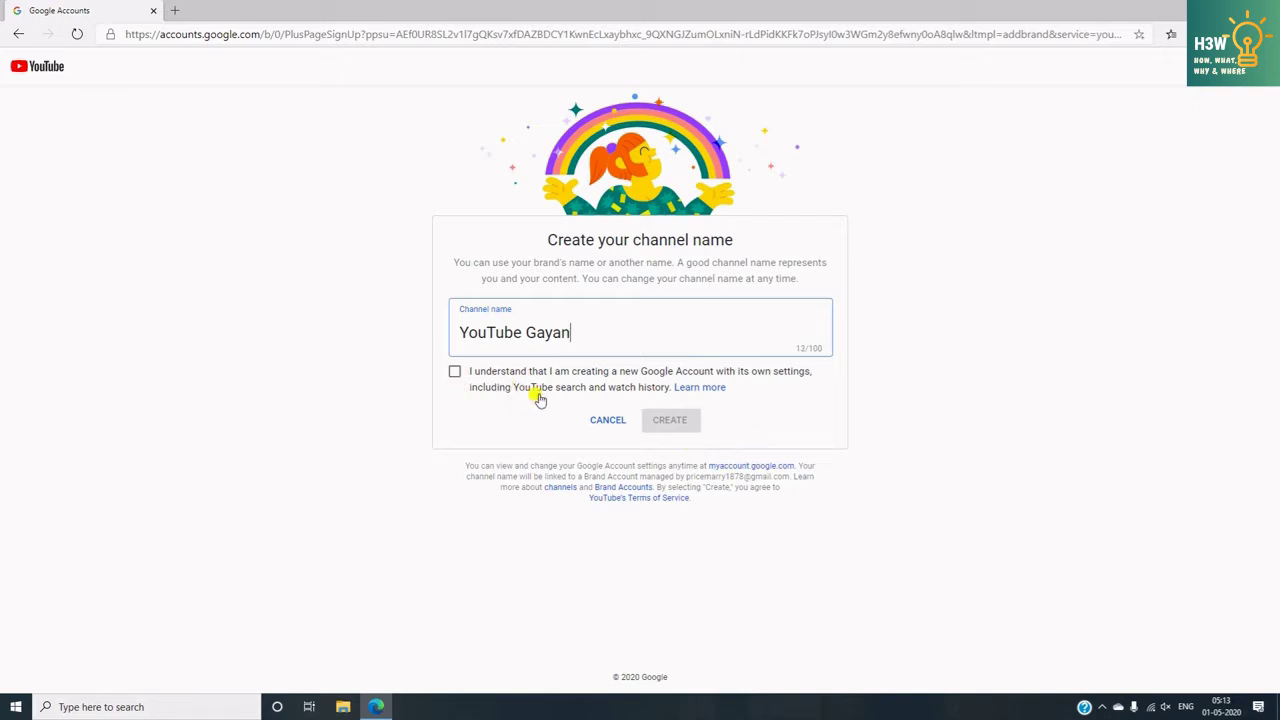
click(454, 373)
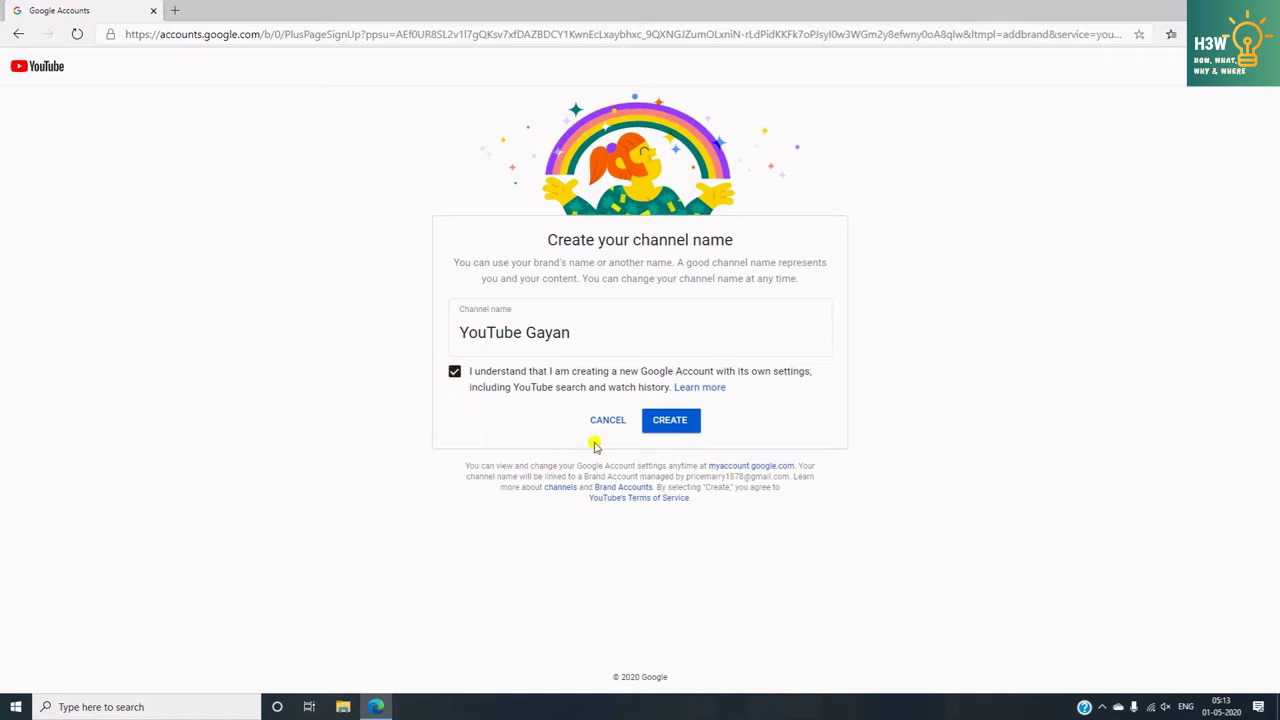
click(653, 425)
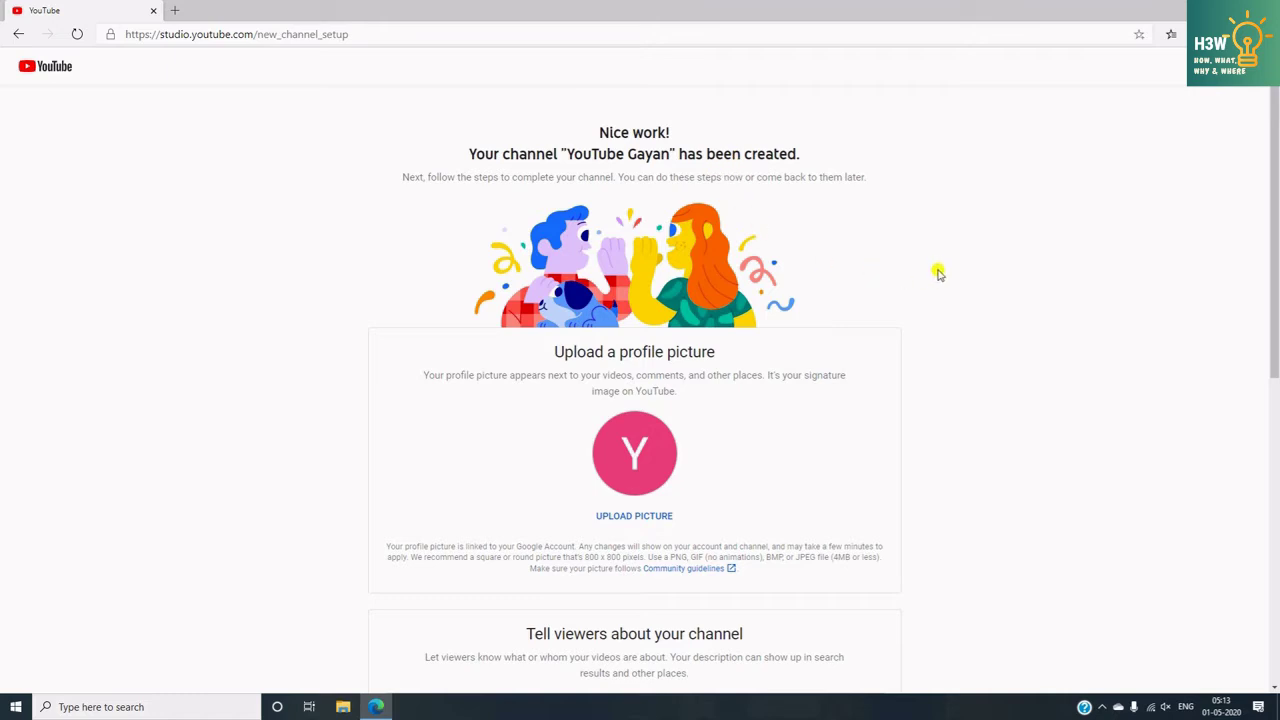
scroll(936, 272, down, 2)
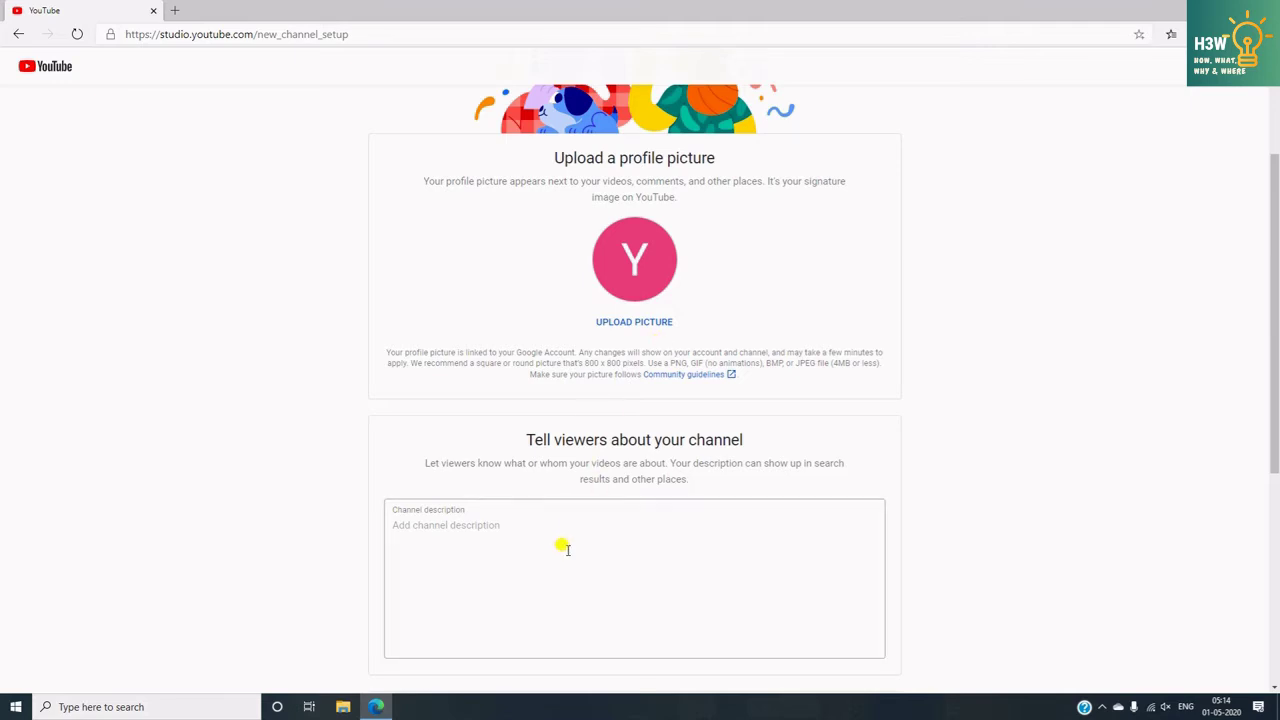
scroll(563, 547, down, 1)
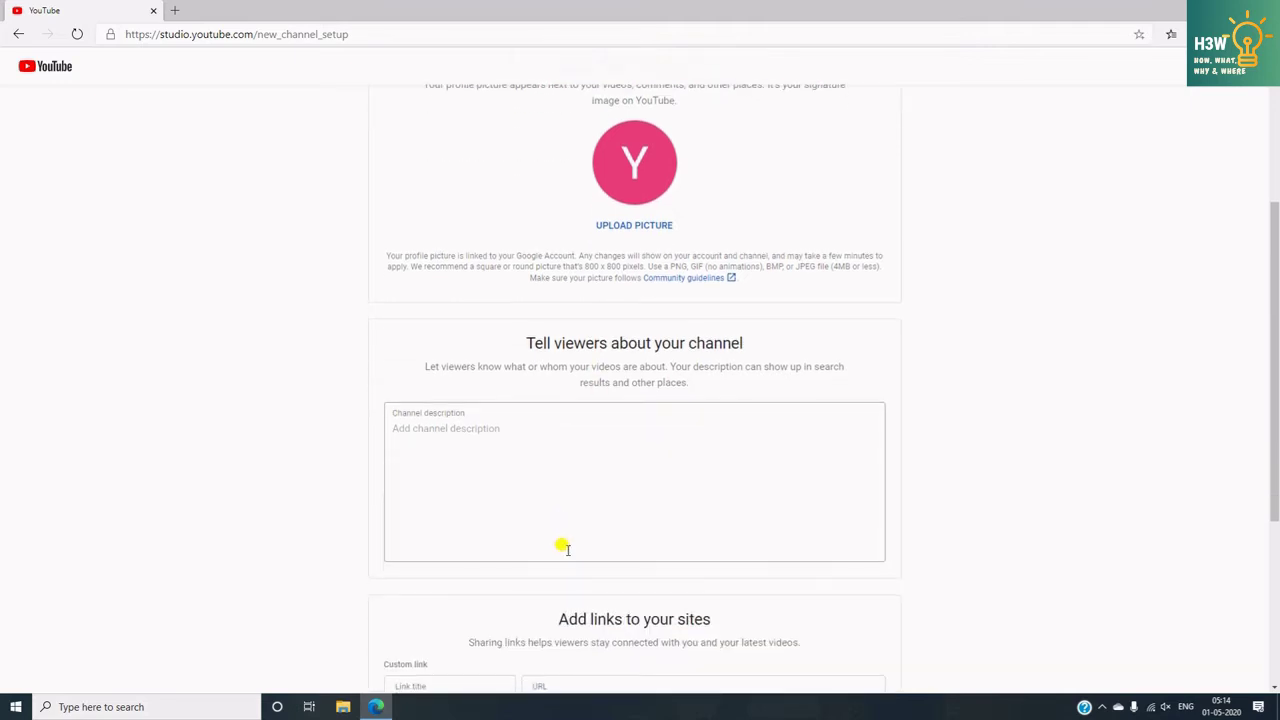
click(392, 428)
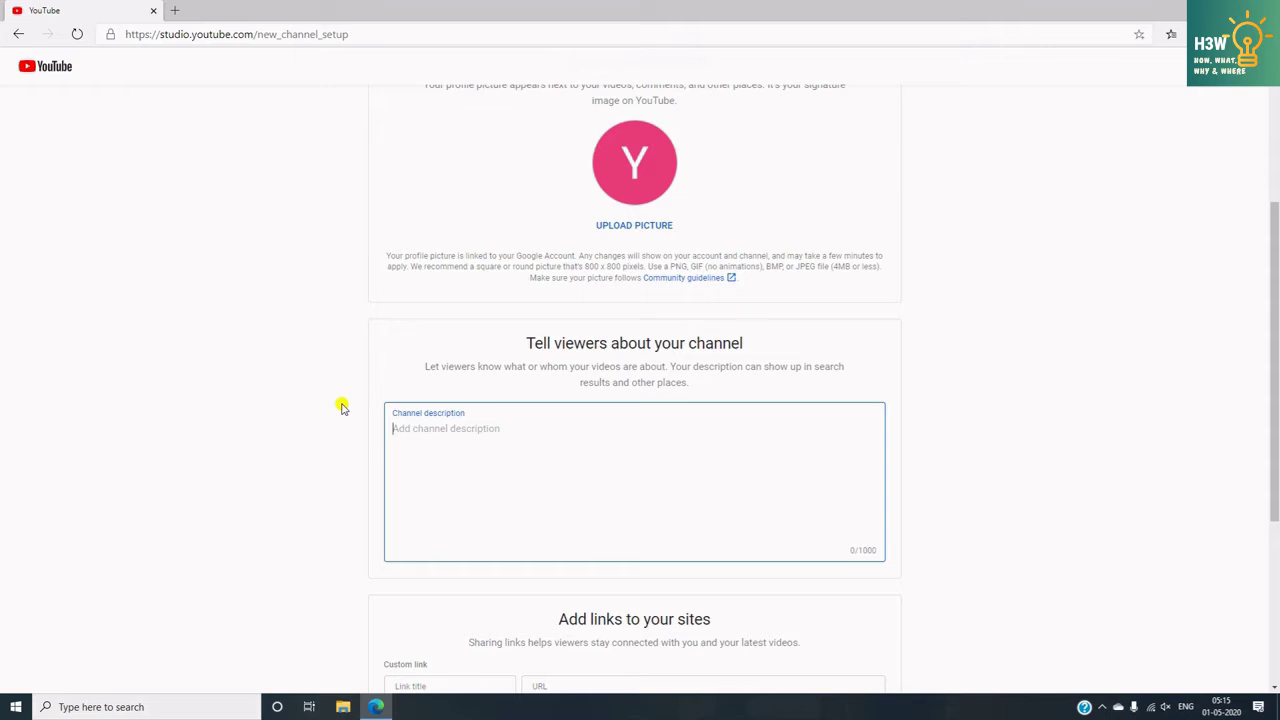
- Enter the channel description 'YouTube Information for new Creators' and scroll down to the links section
text(YouTube Information for new Creators.)
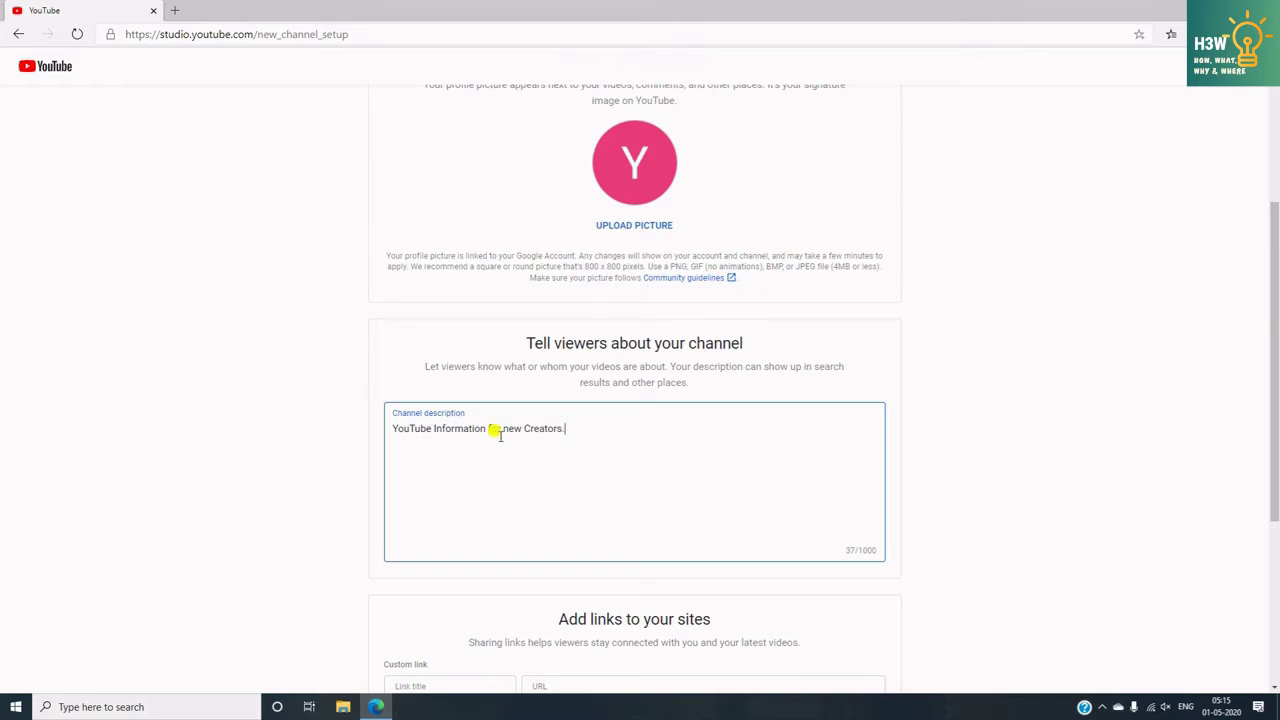
scroll(587, 471, down, 2)
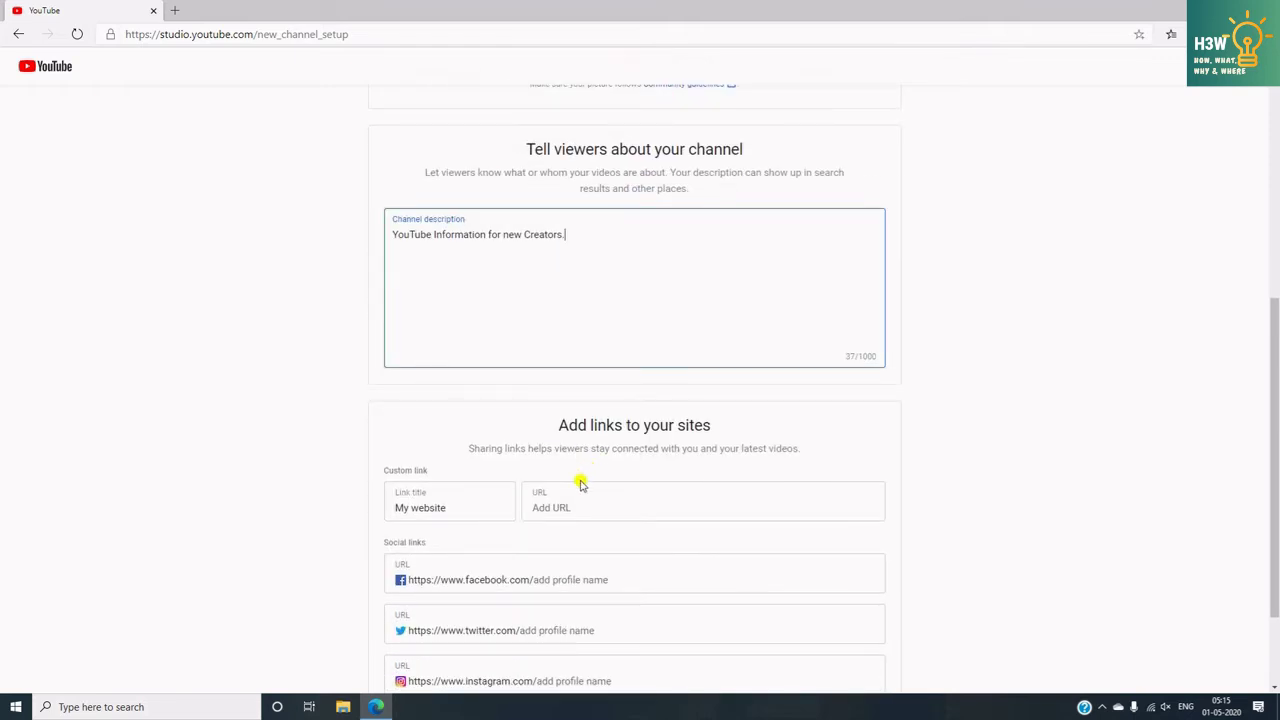
scroll(586, 478, down, 2)
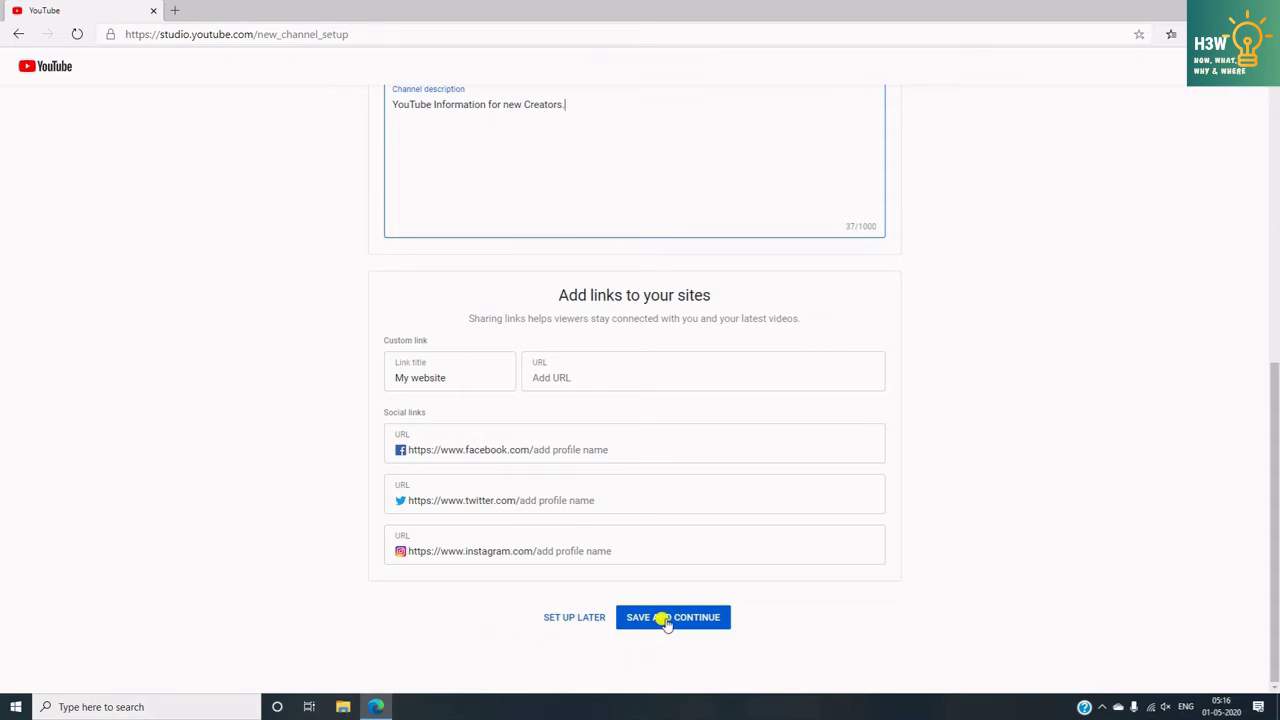
- Save the channel setup details and open the YouTube Gayan channel in YouTube Studio
click(666, 618)
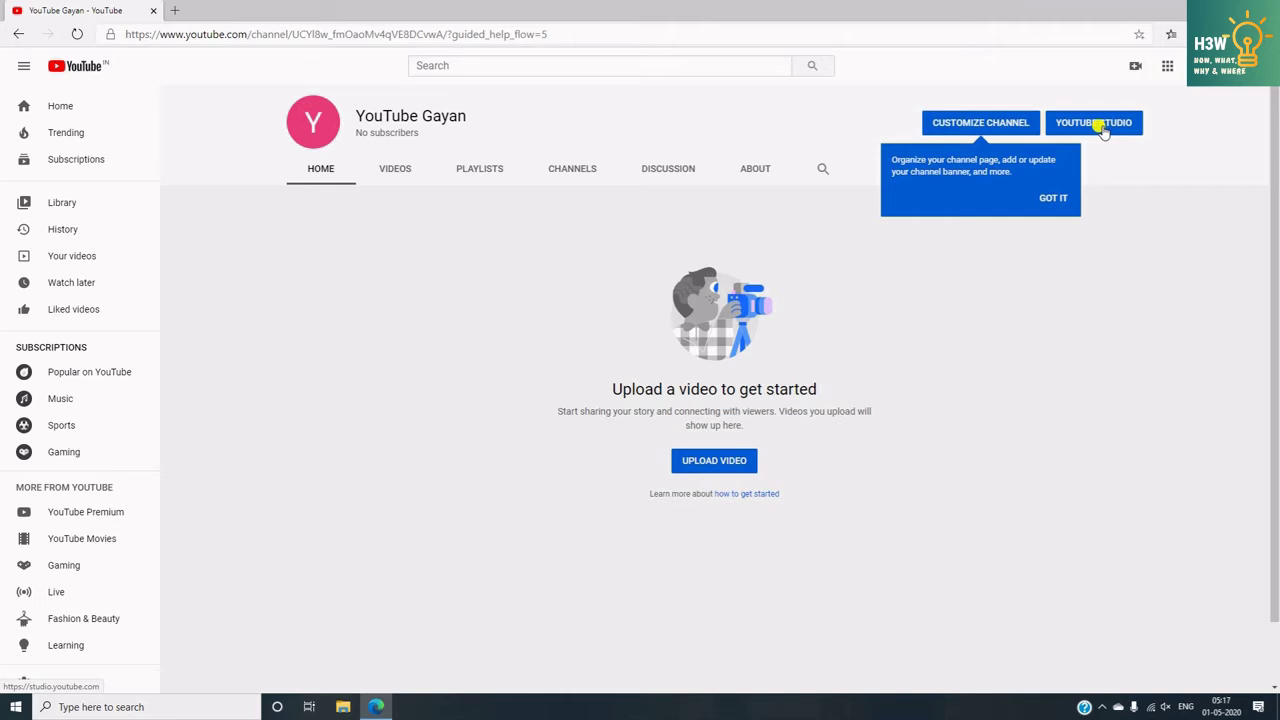
click(1101, 126)
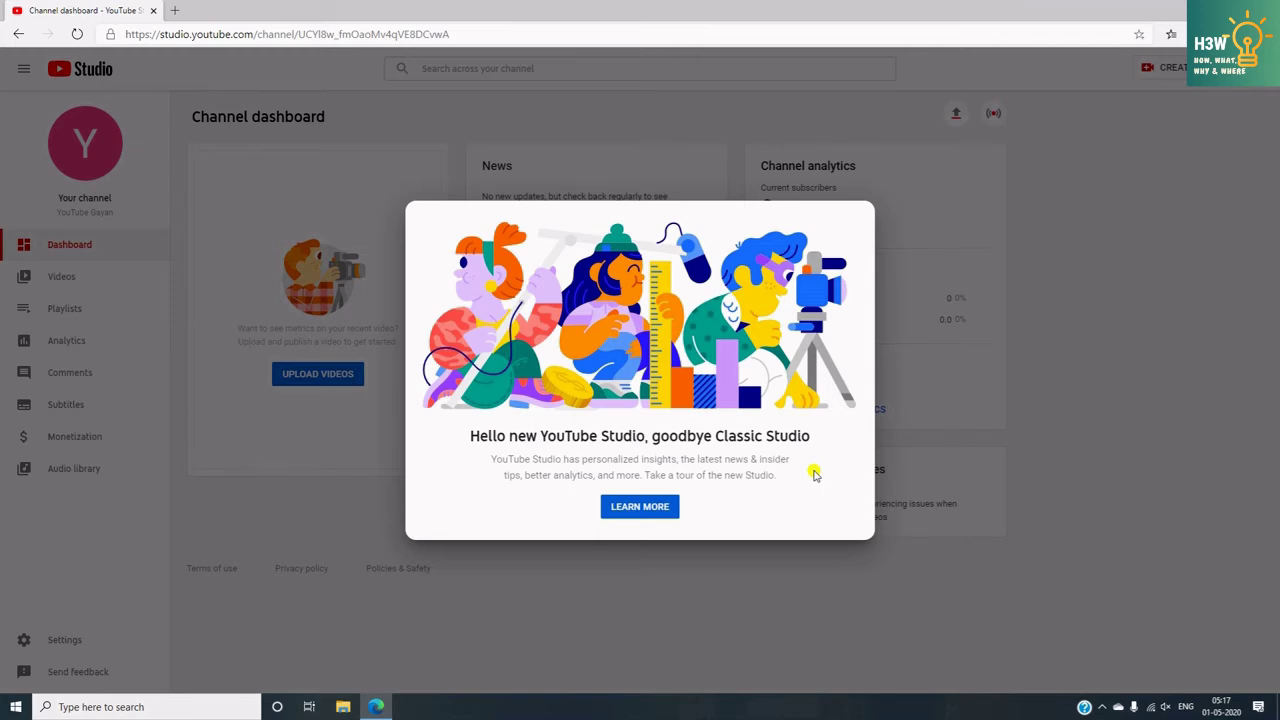
- Dismiss the YouTube Studio welcome message and bring up the channel Settings
click(1068, 375)
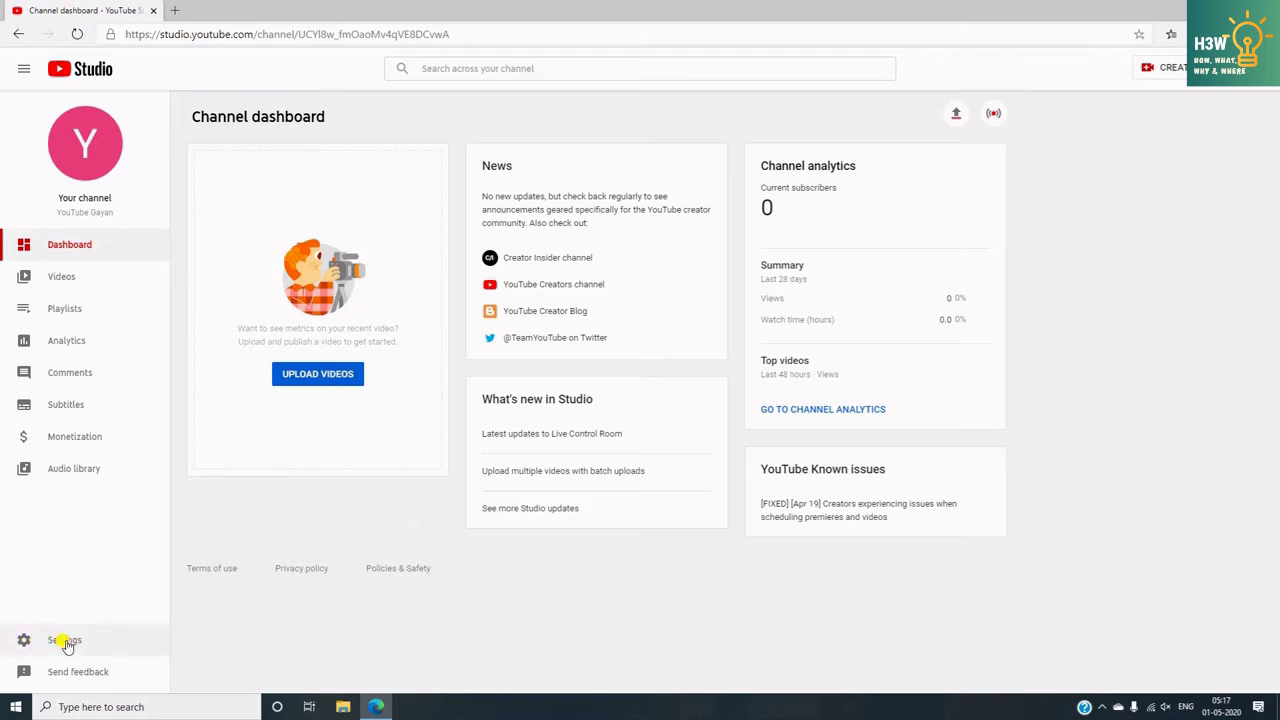
click(67, 643)
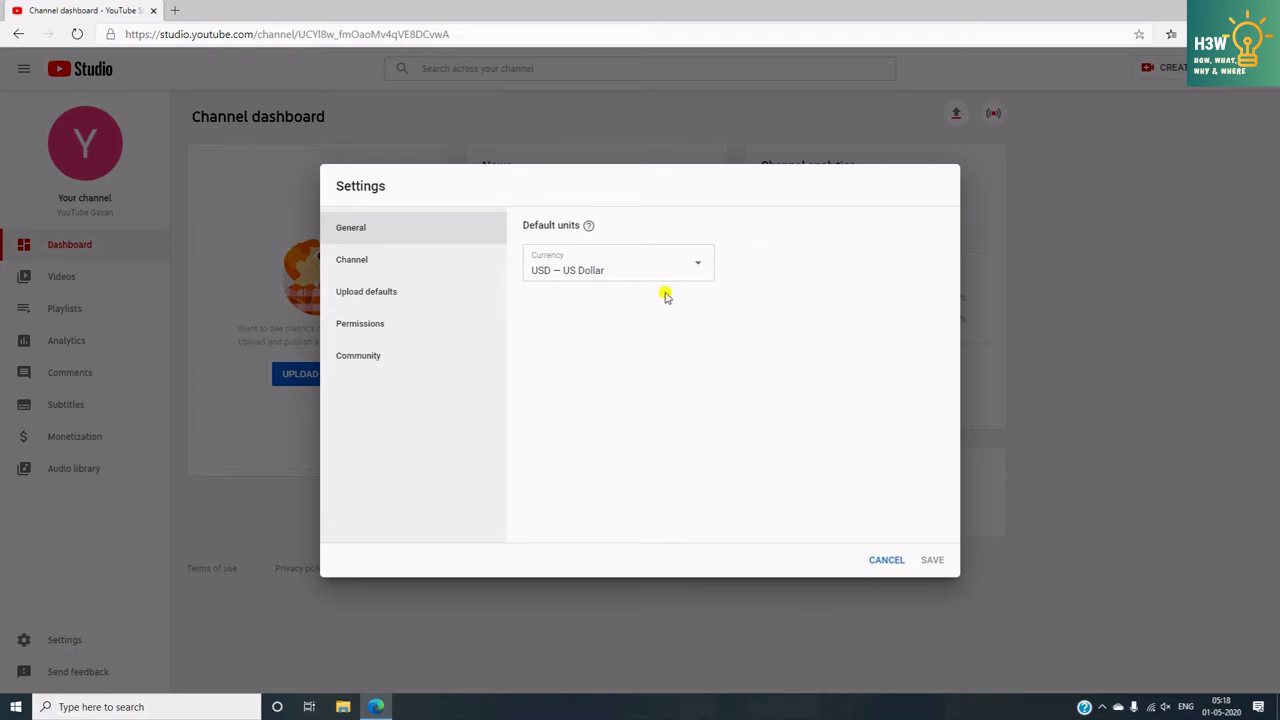
- Change the default currency from US Dollar to INR — Indian Rupee
click(699, 266)
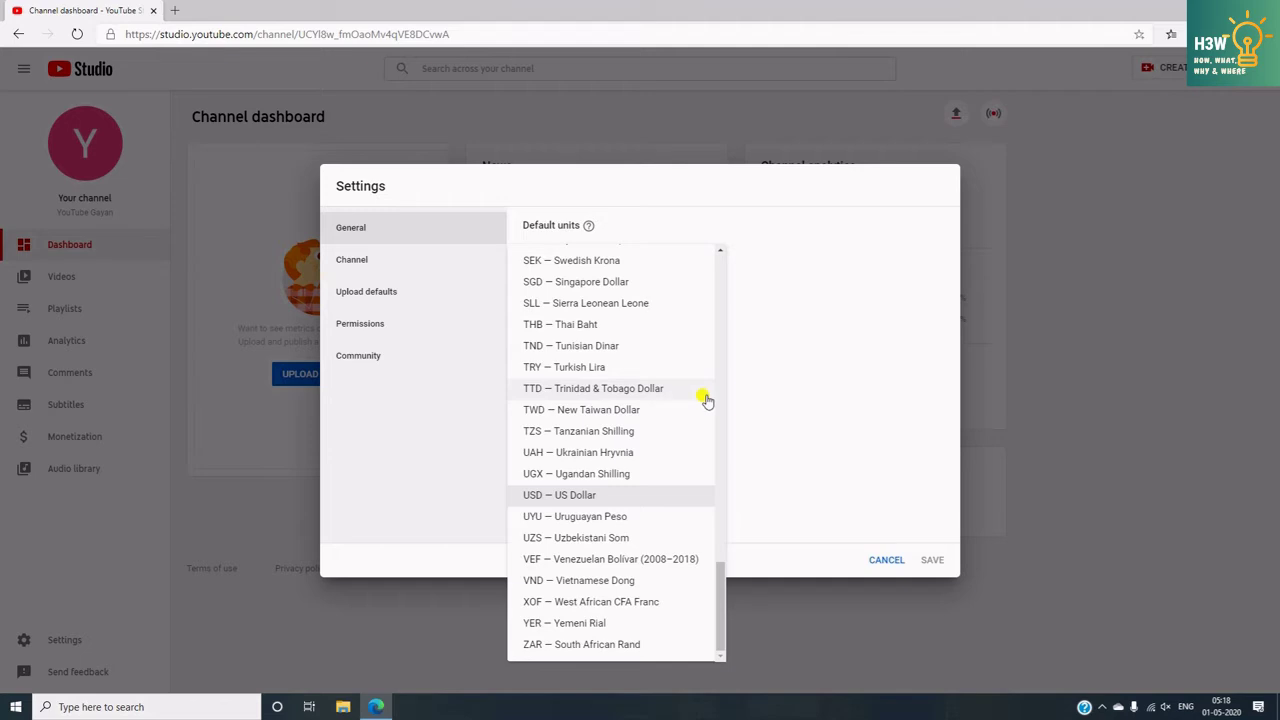
drag(720, 583, 724, 378)
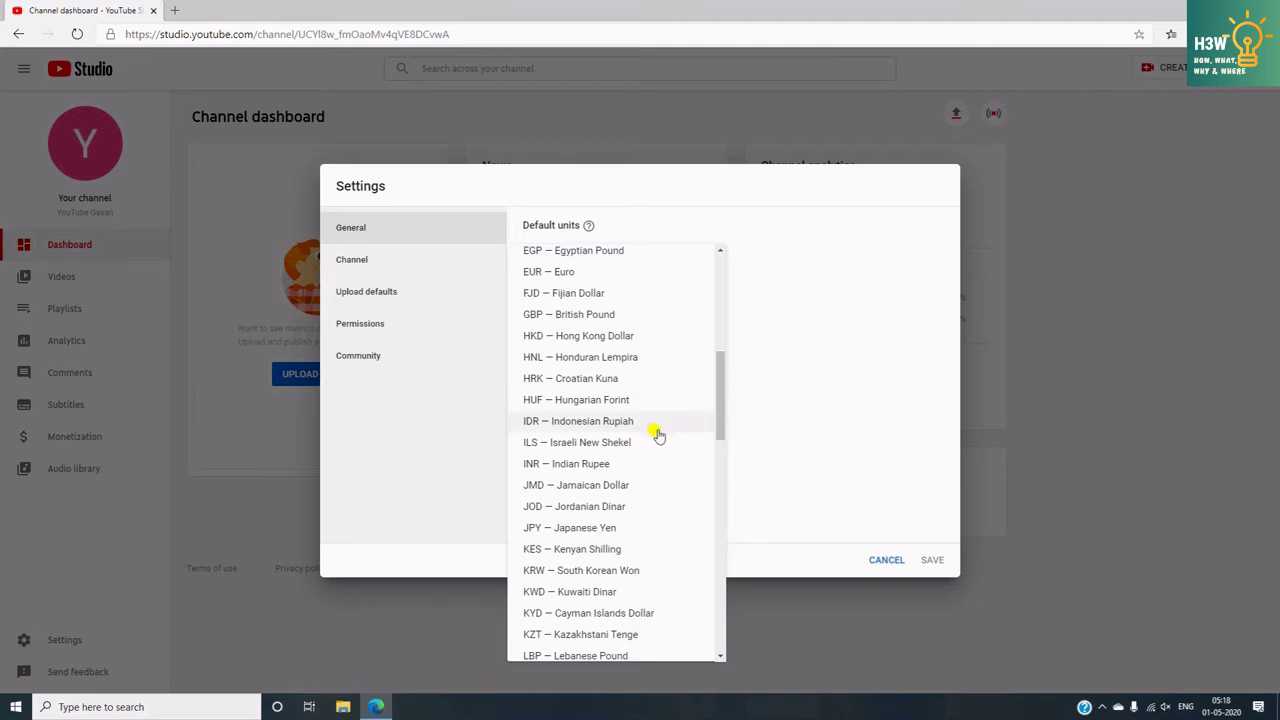
click(601, 463)
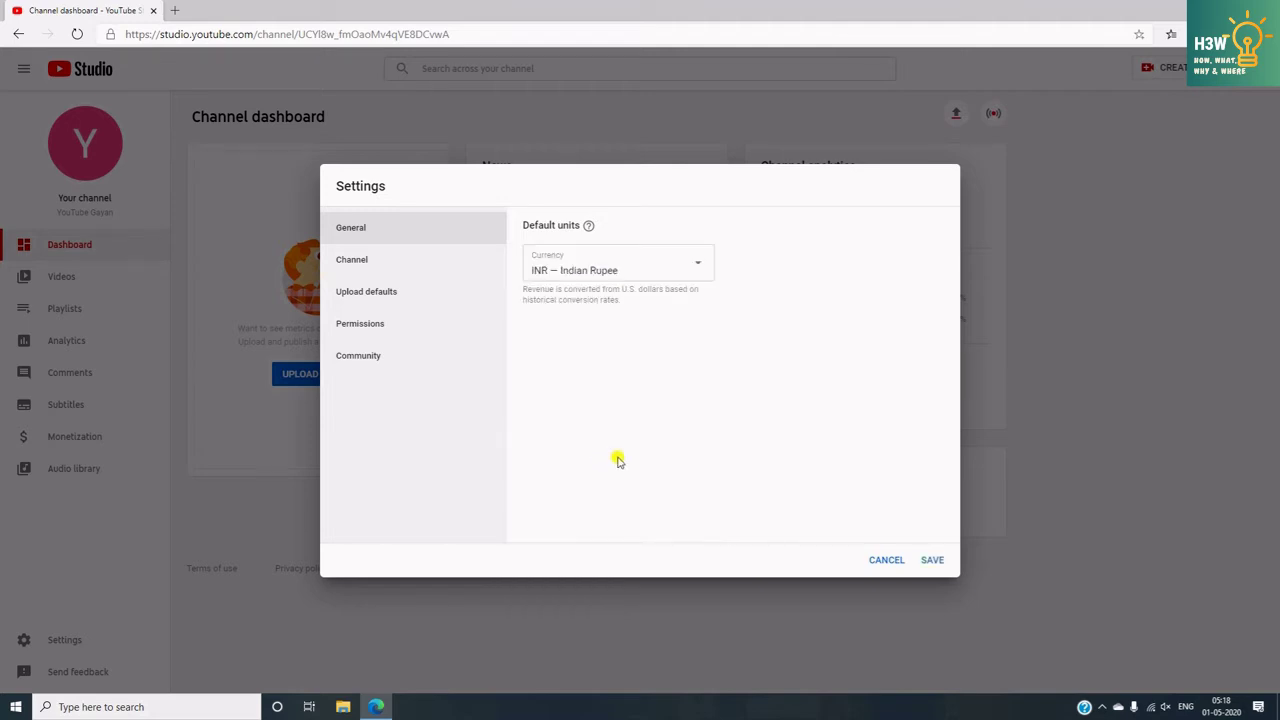
- In Basic info, add the keywords YouTube Information, New Creators and New YouTubers
click(356, 268)
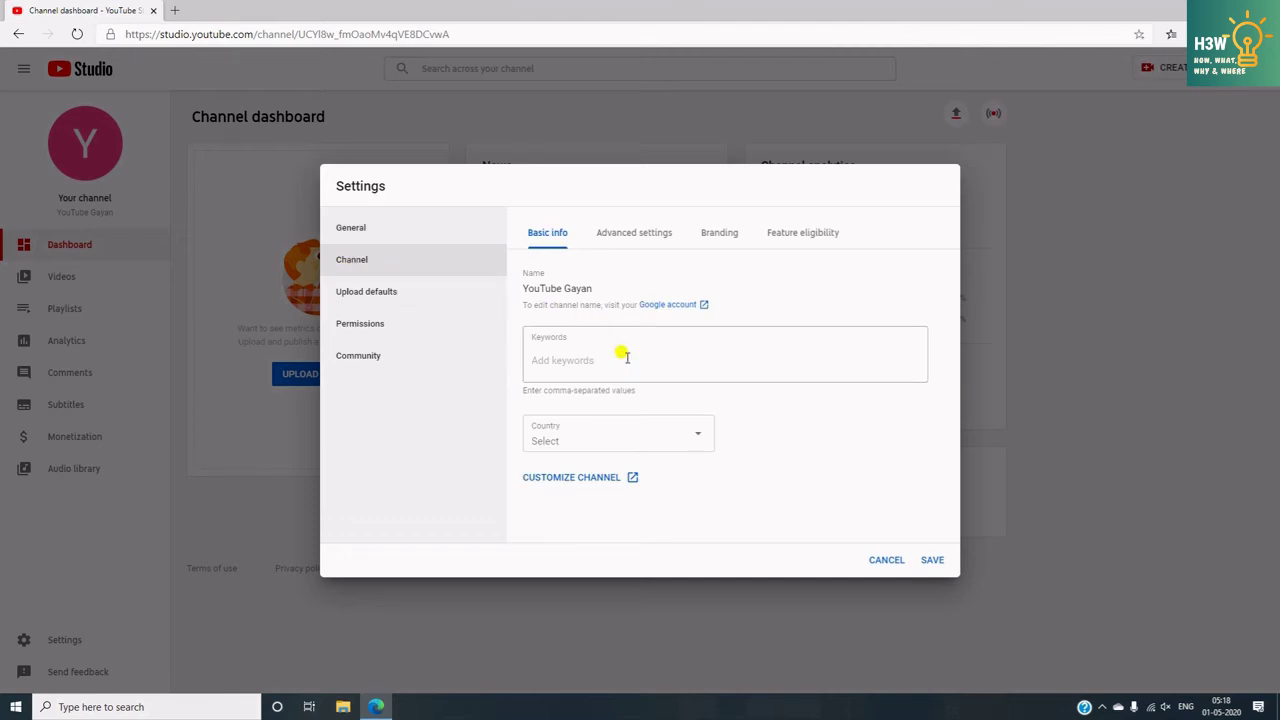
click(626, 357)
text(YouTube Inform)
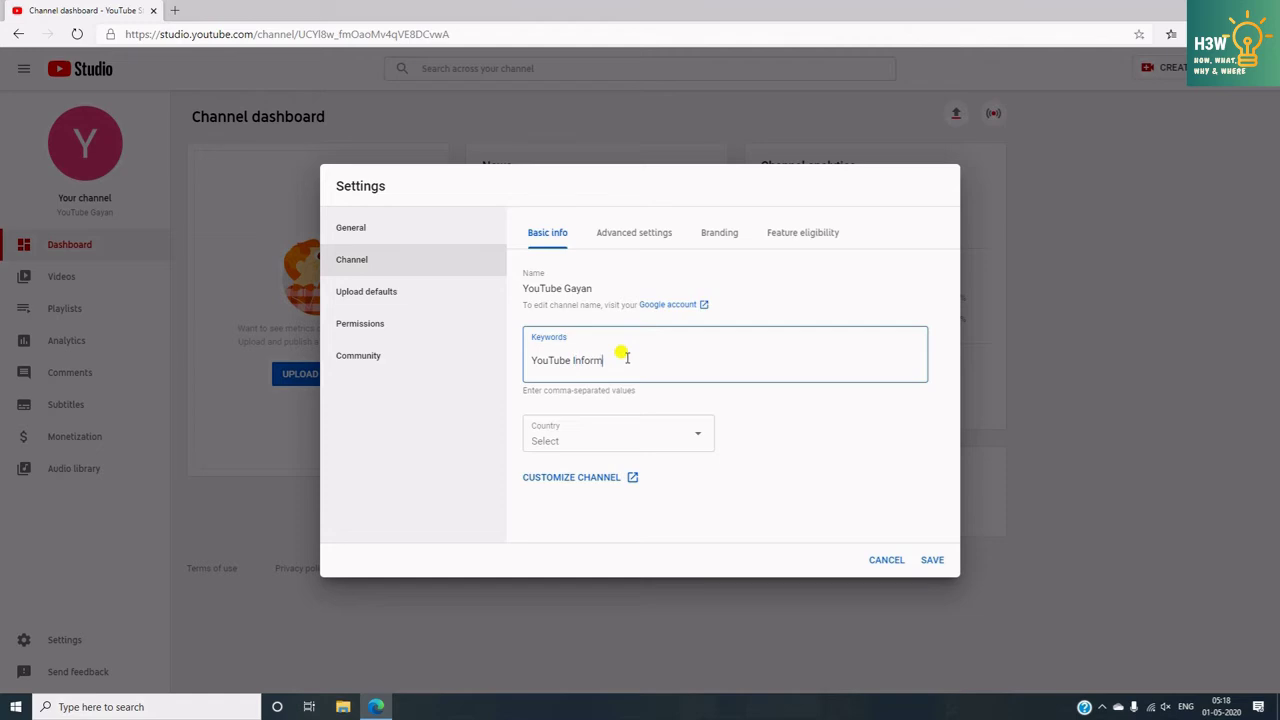
text(ation)
key(Return)
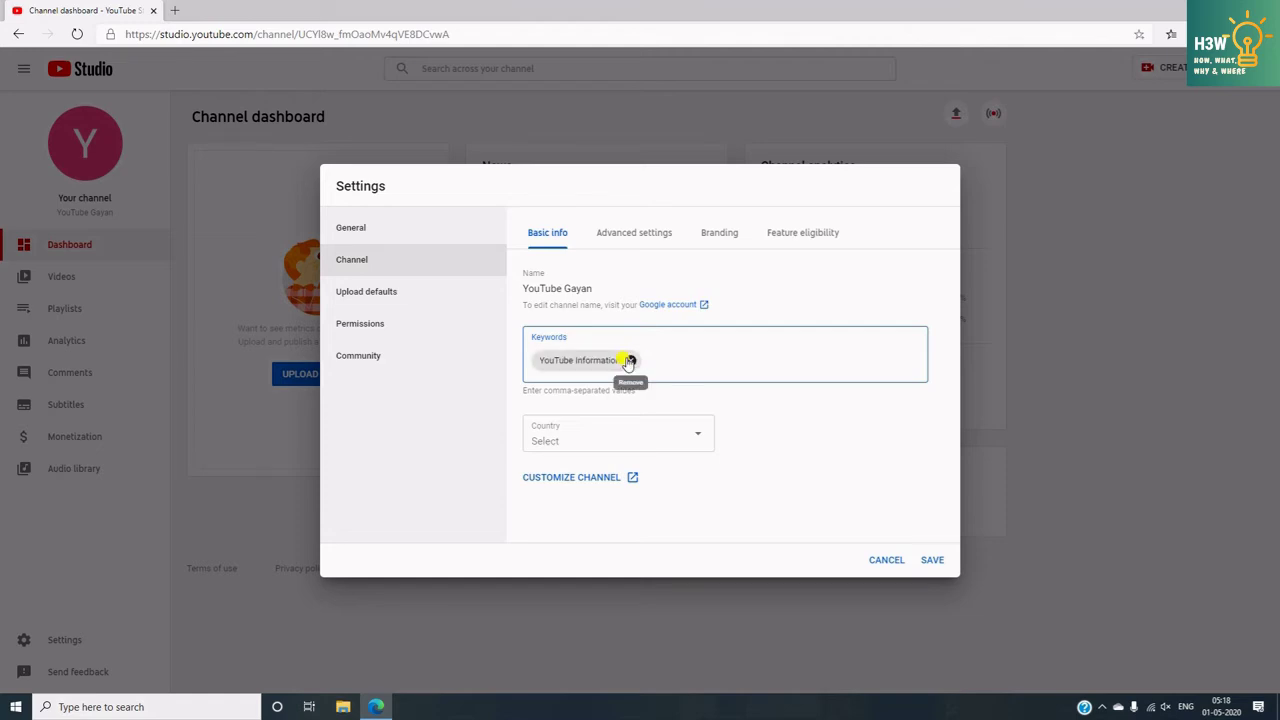
text(N)
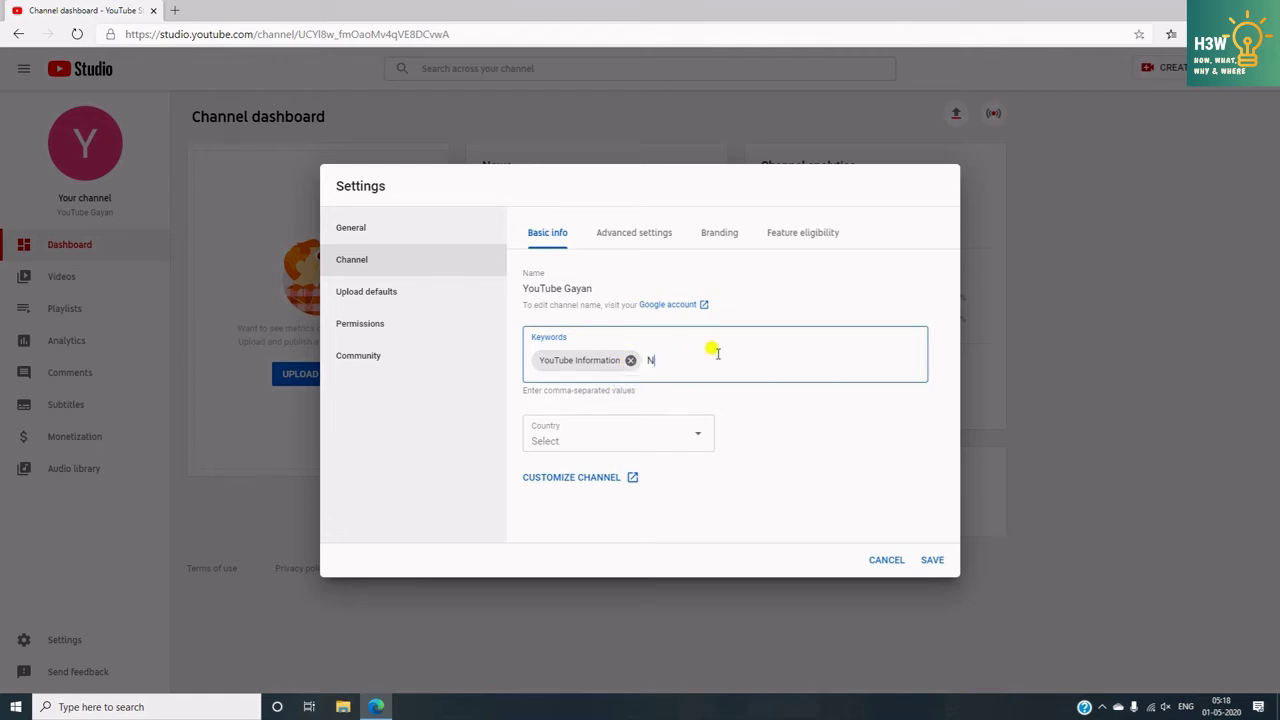
text(ew Creators)
key(Return)
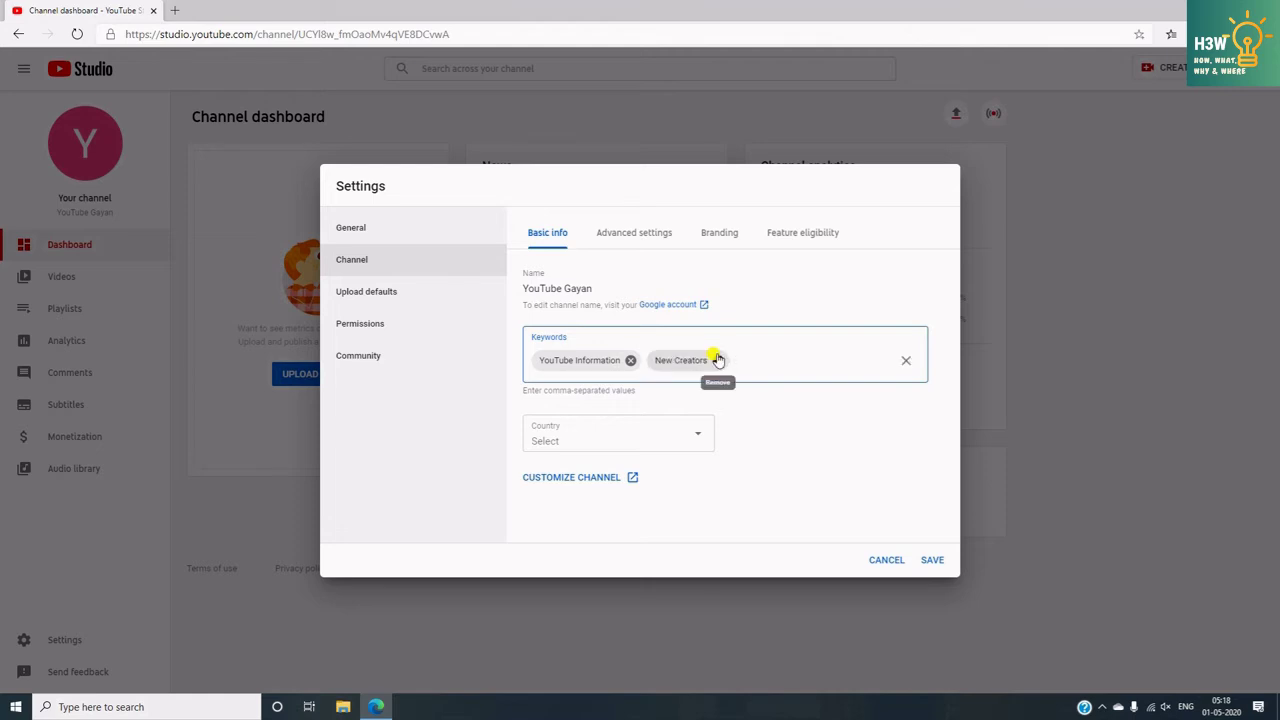
text(New YouTubers)
key(Return)
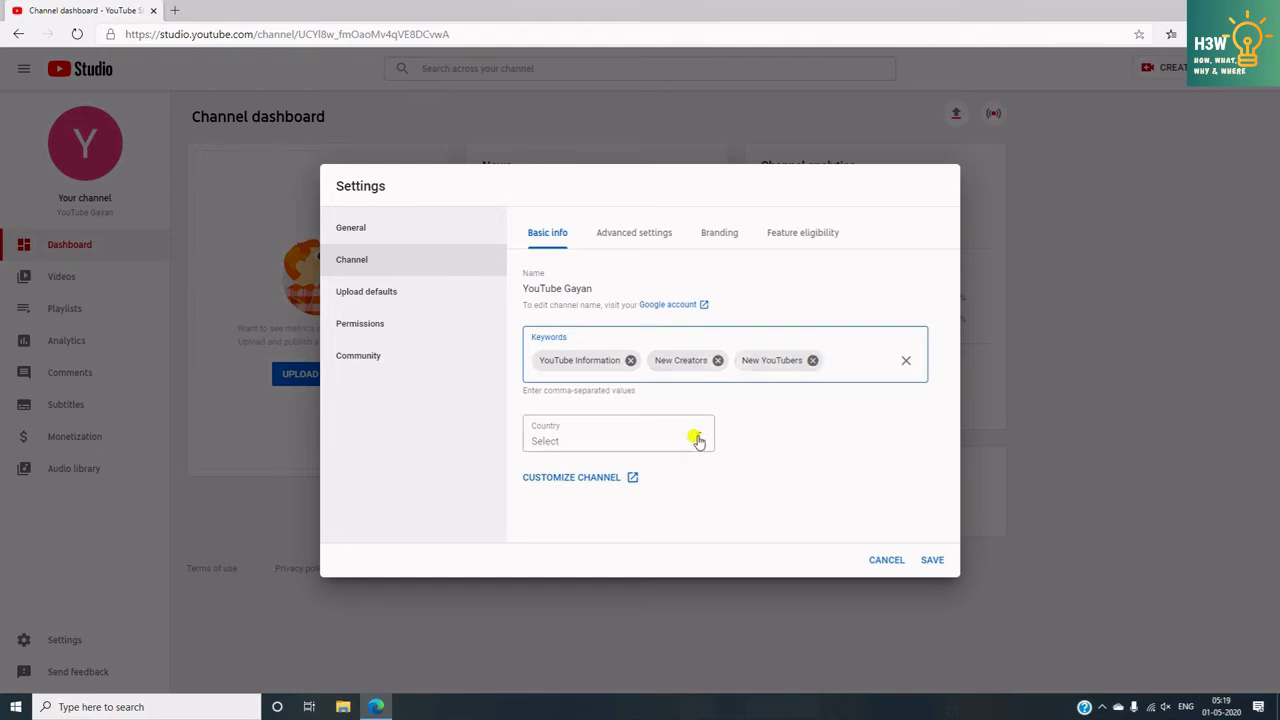
click(698, 440)
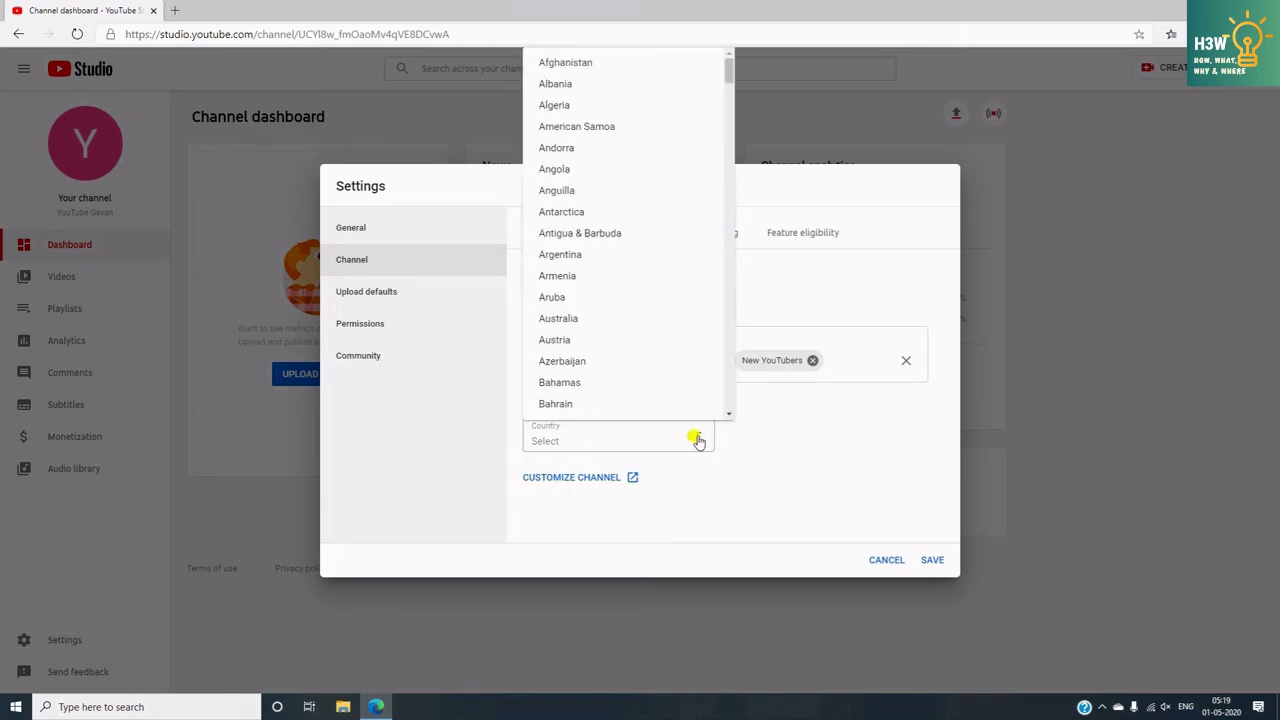
- Set the channel's country to India and save the settings
drag(728, 77, 733, 198)
click(640, 266)
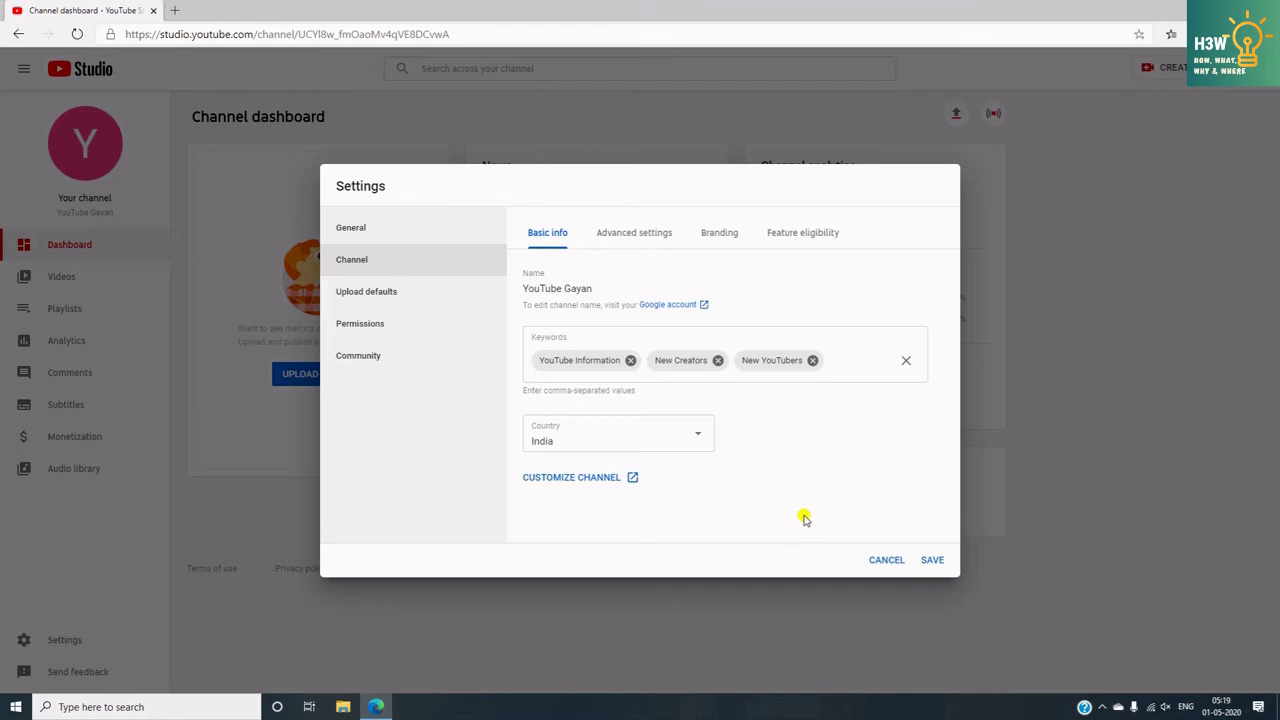
click(931, 560)
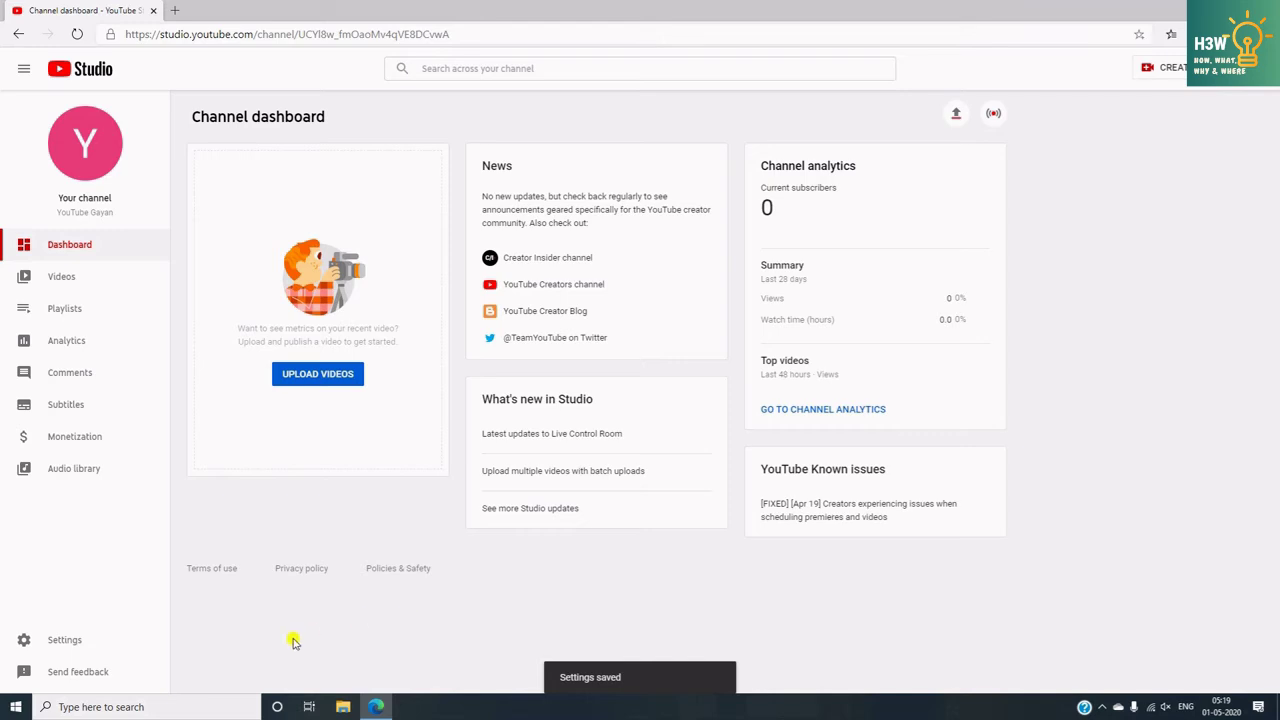
click(72, 642)
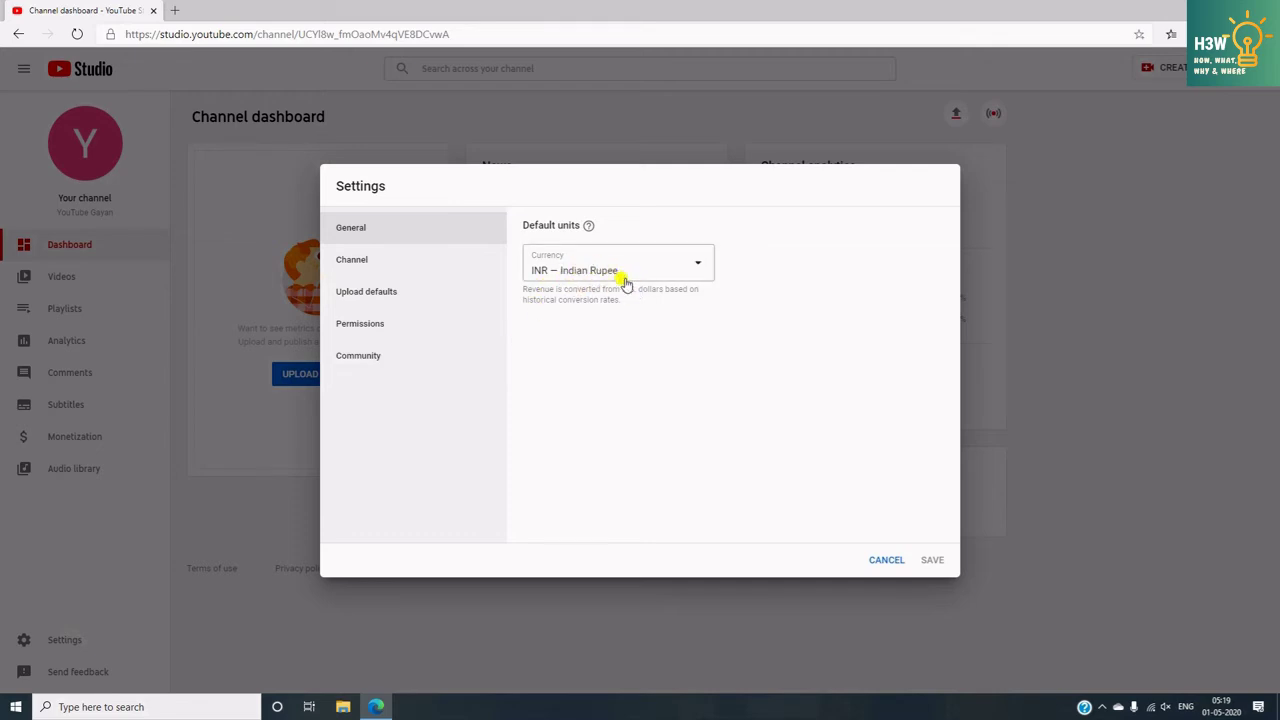
- View the Channel basic info to confirm the three keywords and India were saved
click(374, 265)
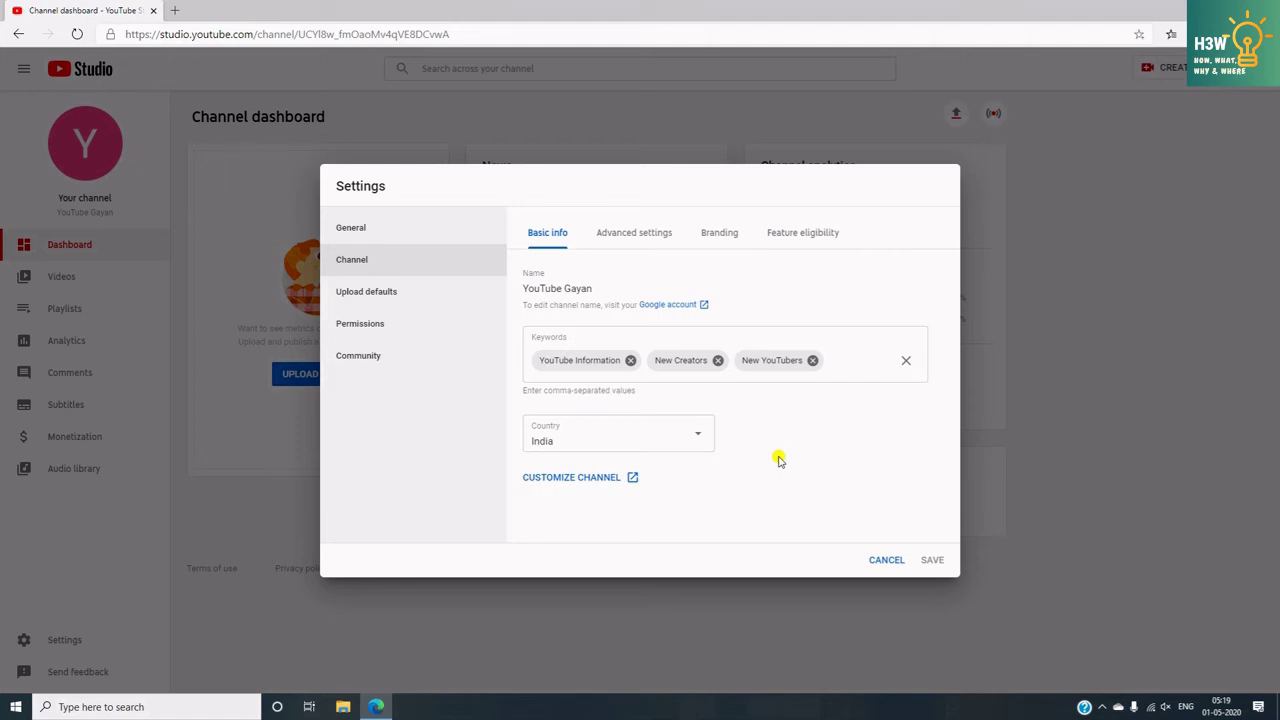
- Go past Advanced settings to the Branding page with the 150 x 150 px video watermark option
click(624, 238)
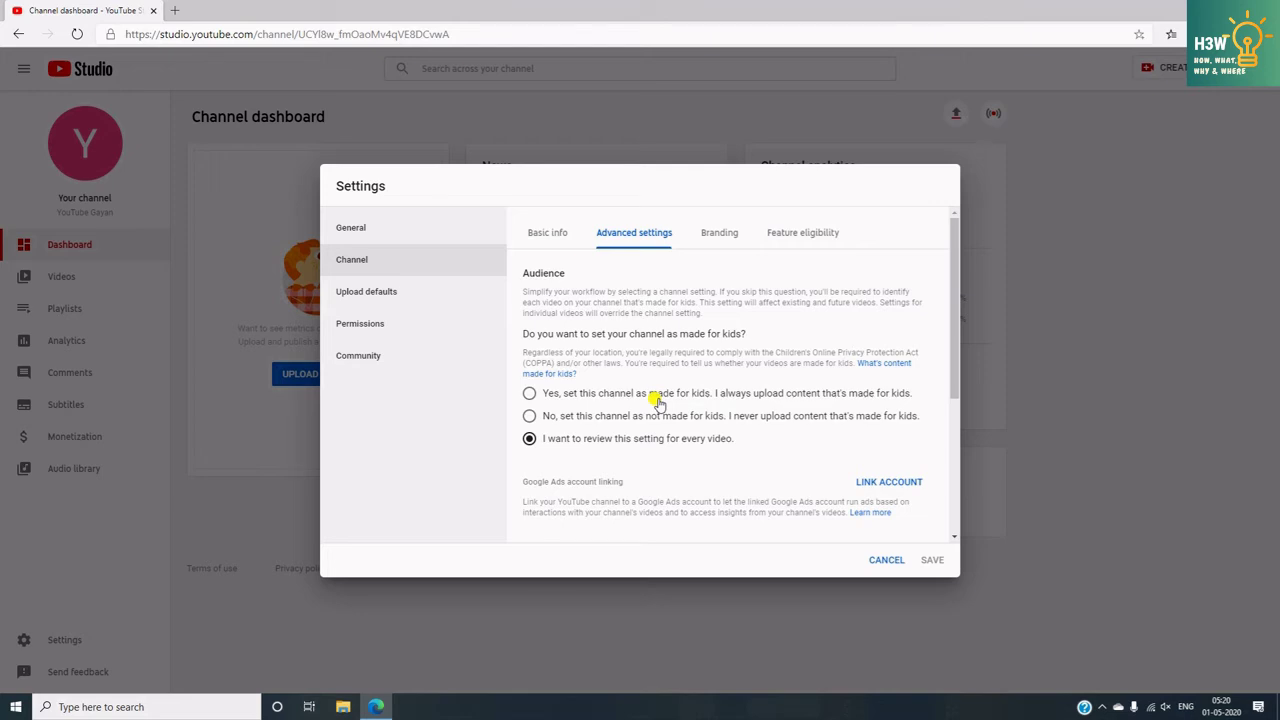
scroll(658, 401, down, 3)
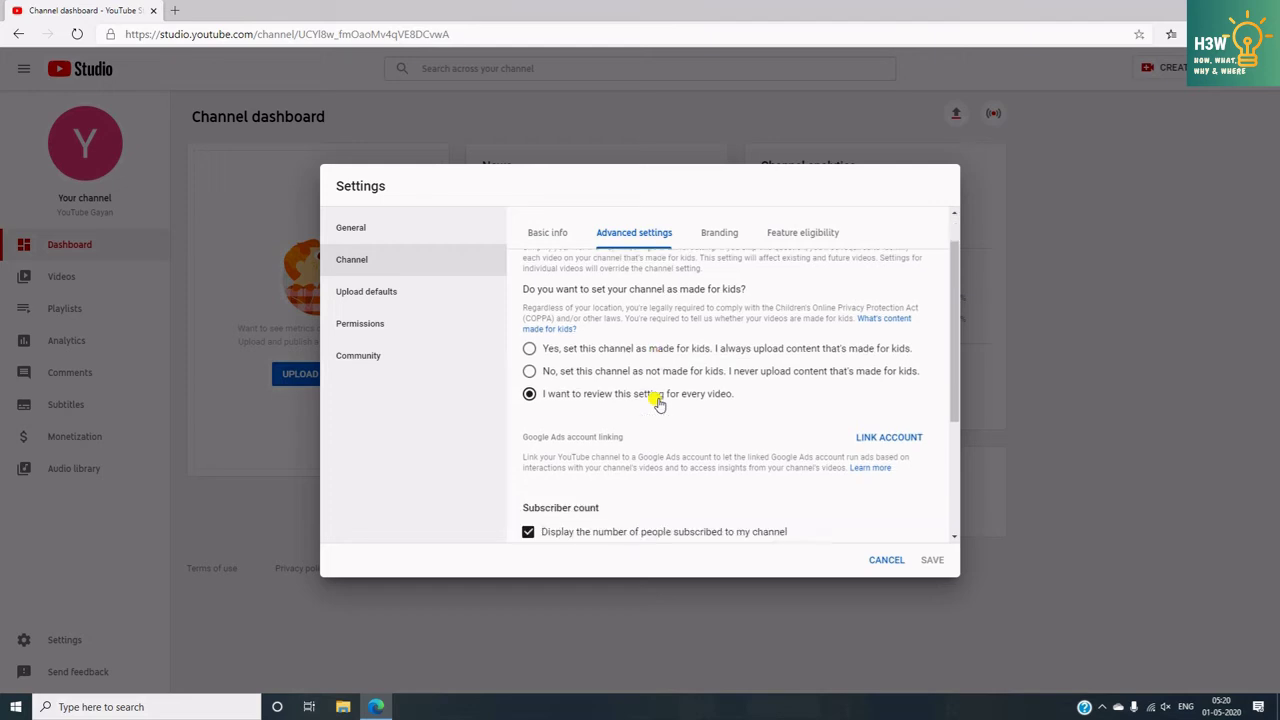
scroll(658, 401, down, 1)
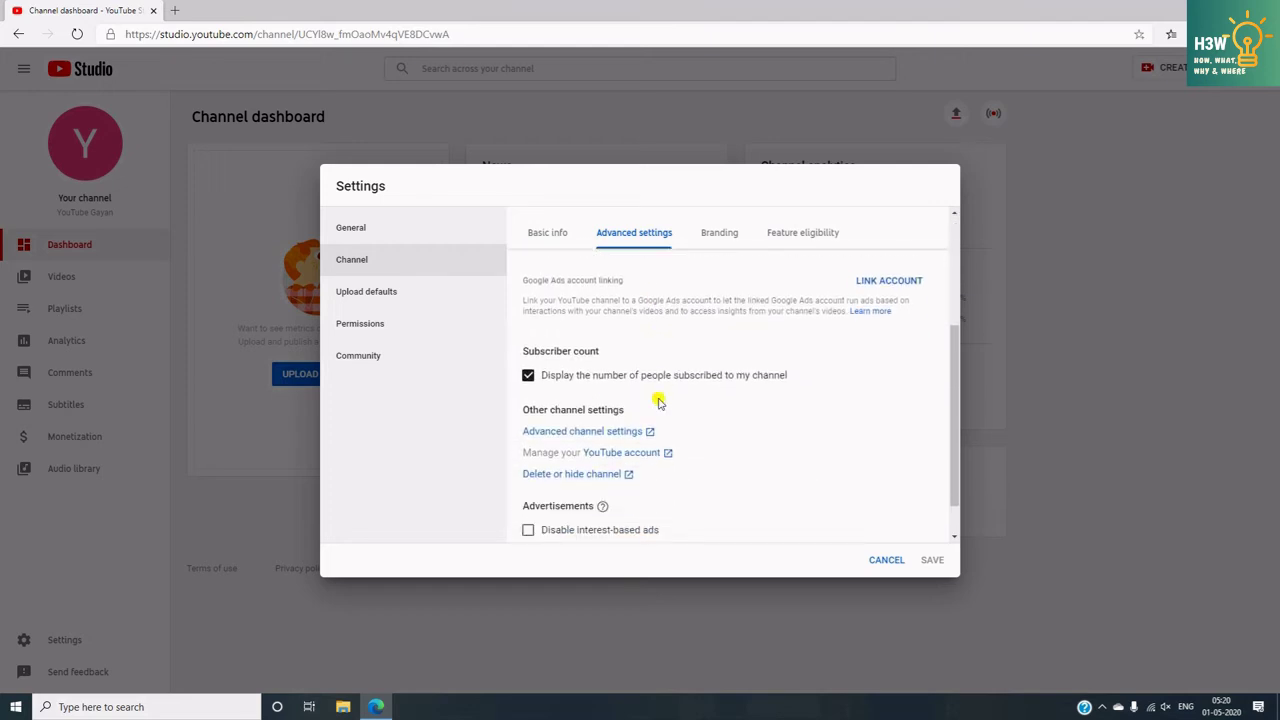
scroll(690, 310, down, 1)
click(712, 233)
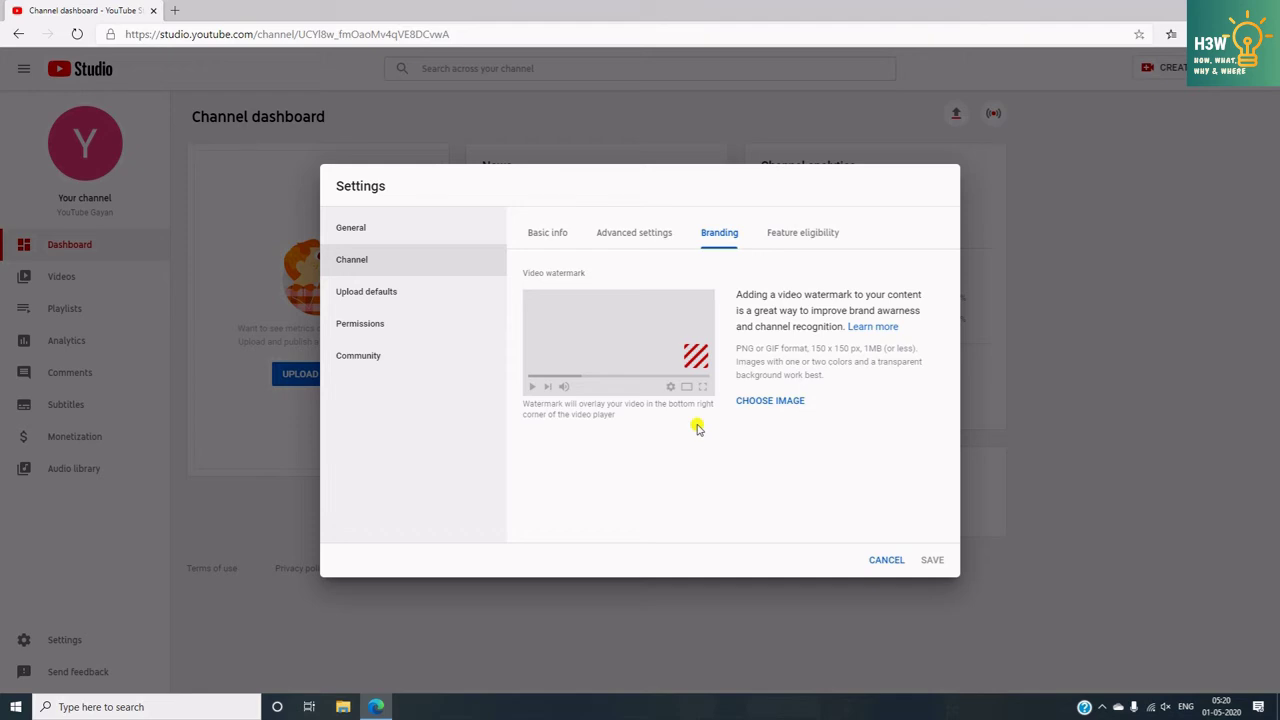
- Check Feature eligibility, then open the full Status and Features page in a new tab
click(794, 235)
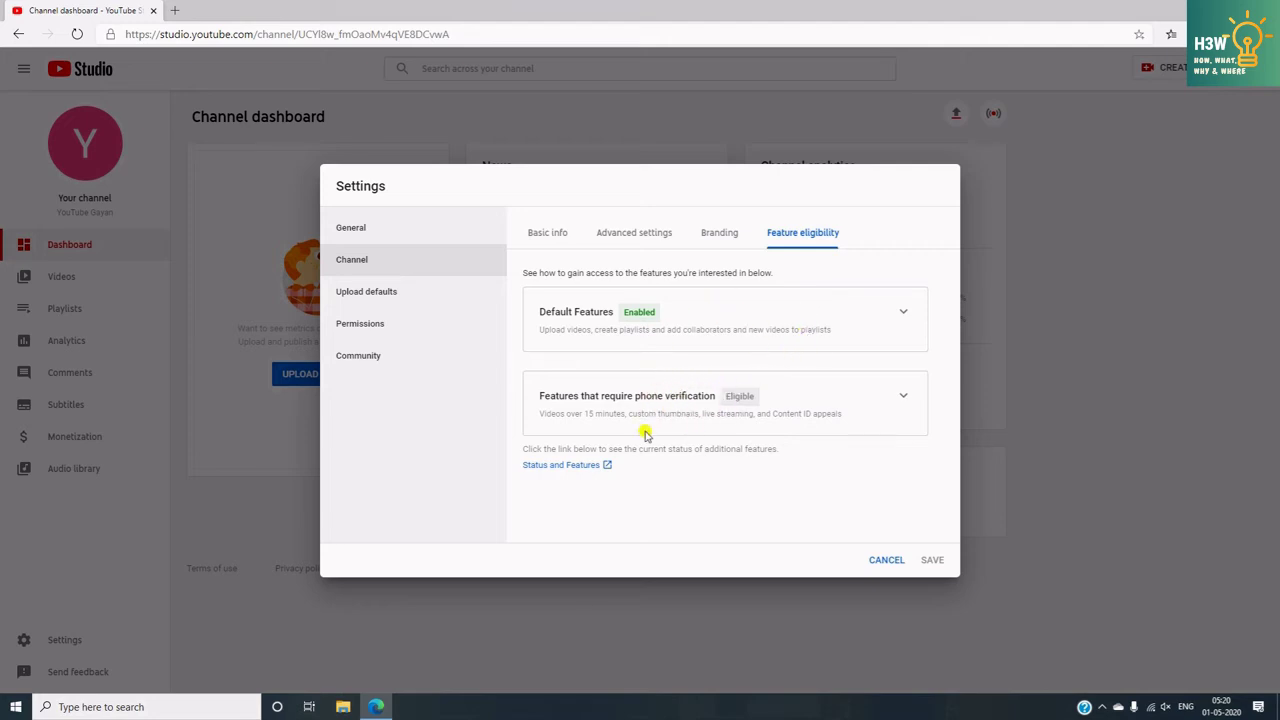
click(556, 466)
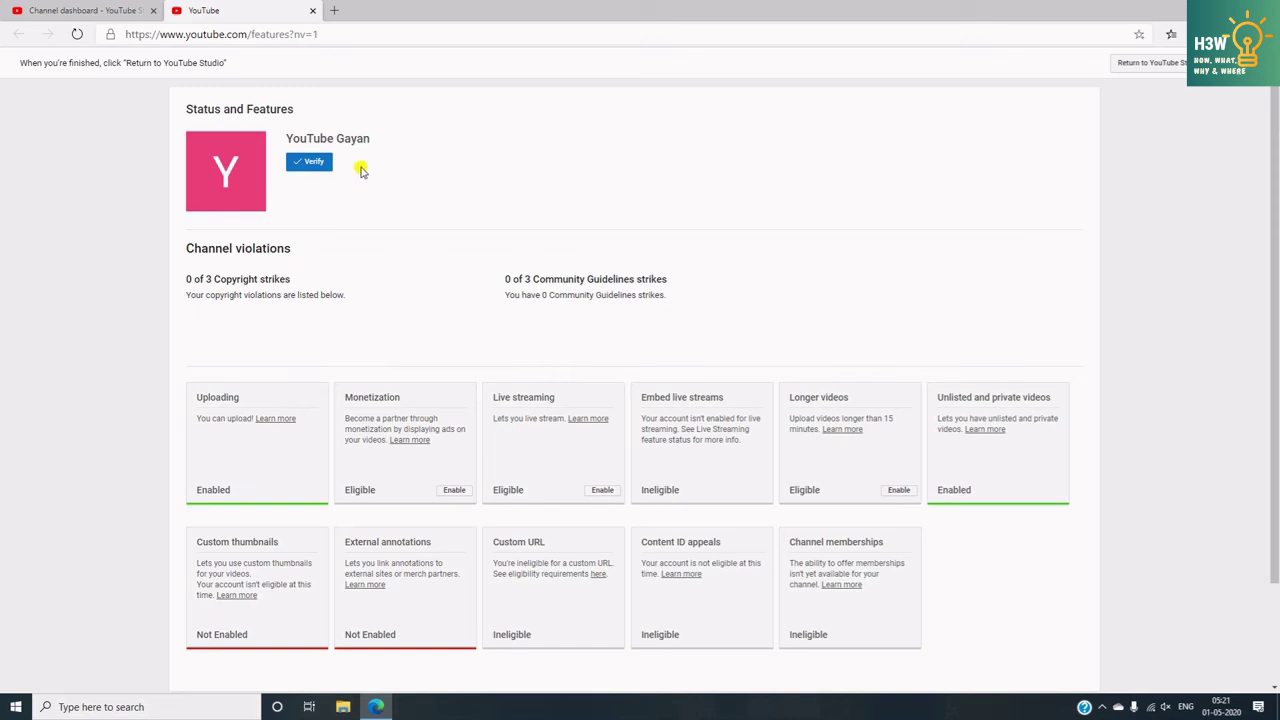
- Start account verification and have a code texted to the account's phone number
click(309, 166)
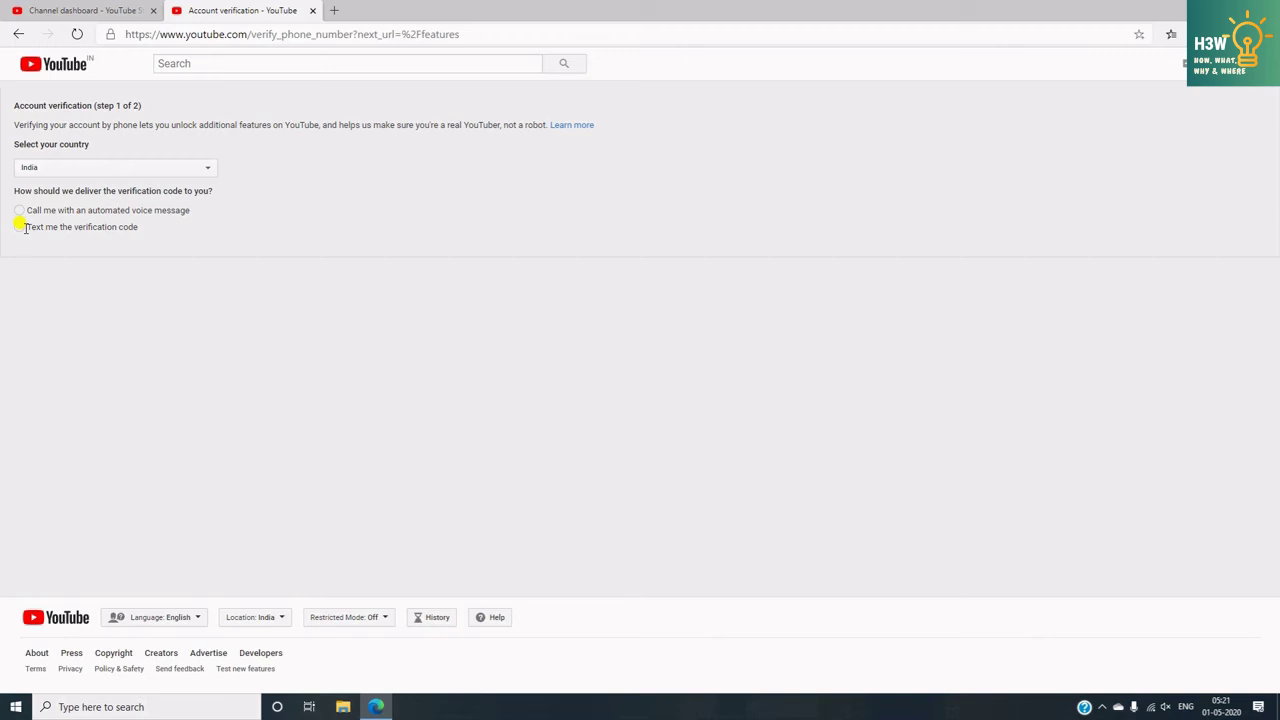
click(20, 229)
click(61, 310)
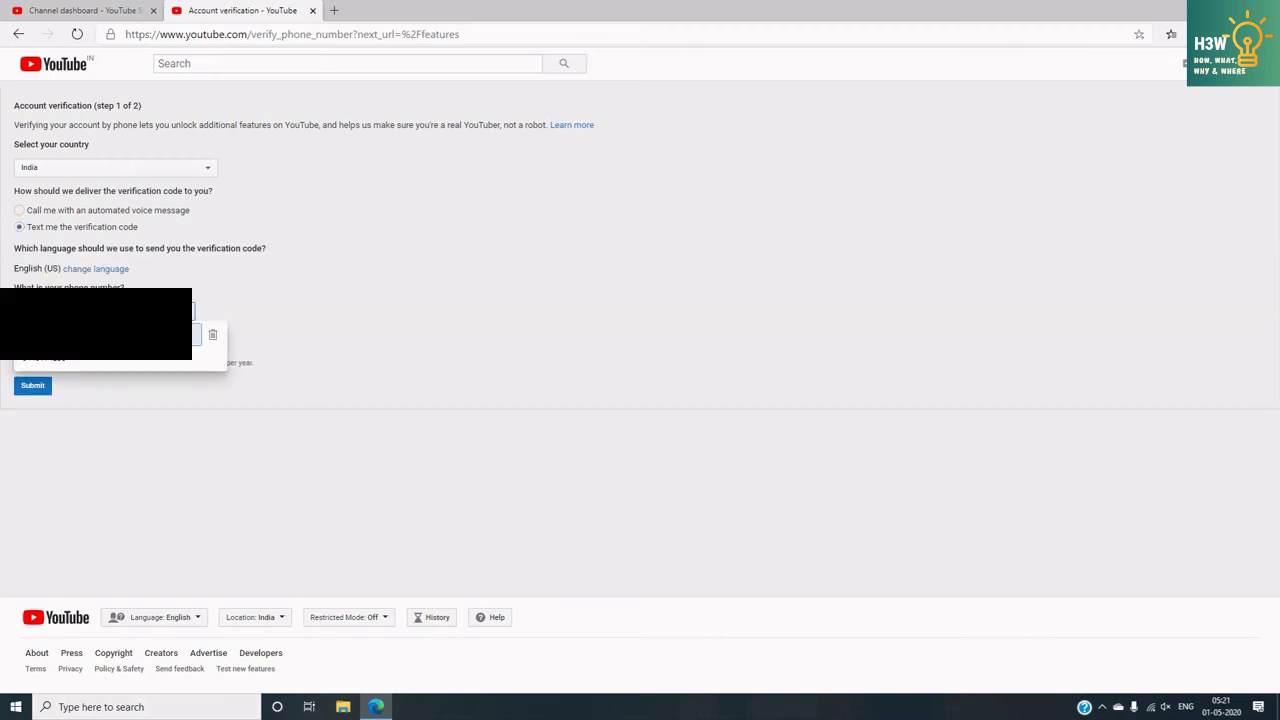
click(44, 335)
click(31, 386)
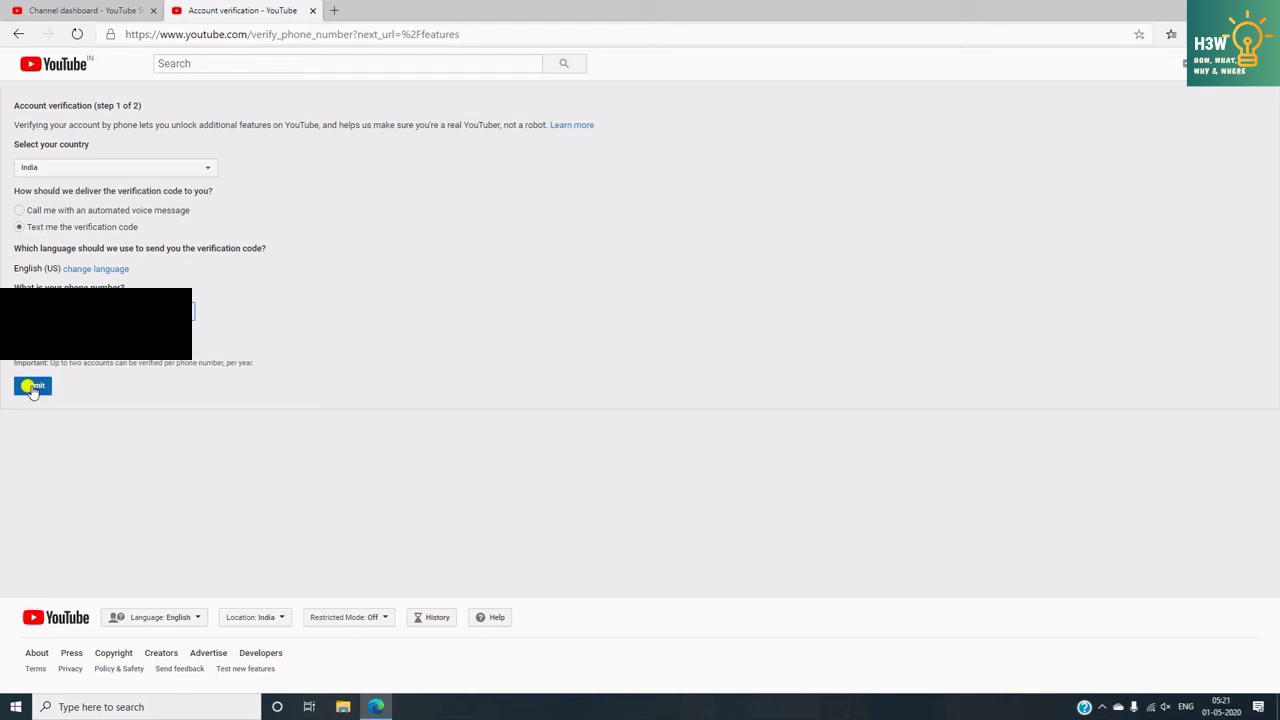
click(32, 387)
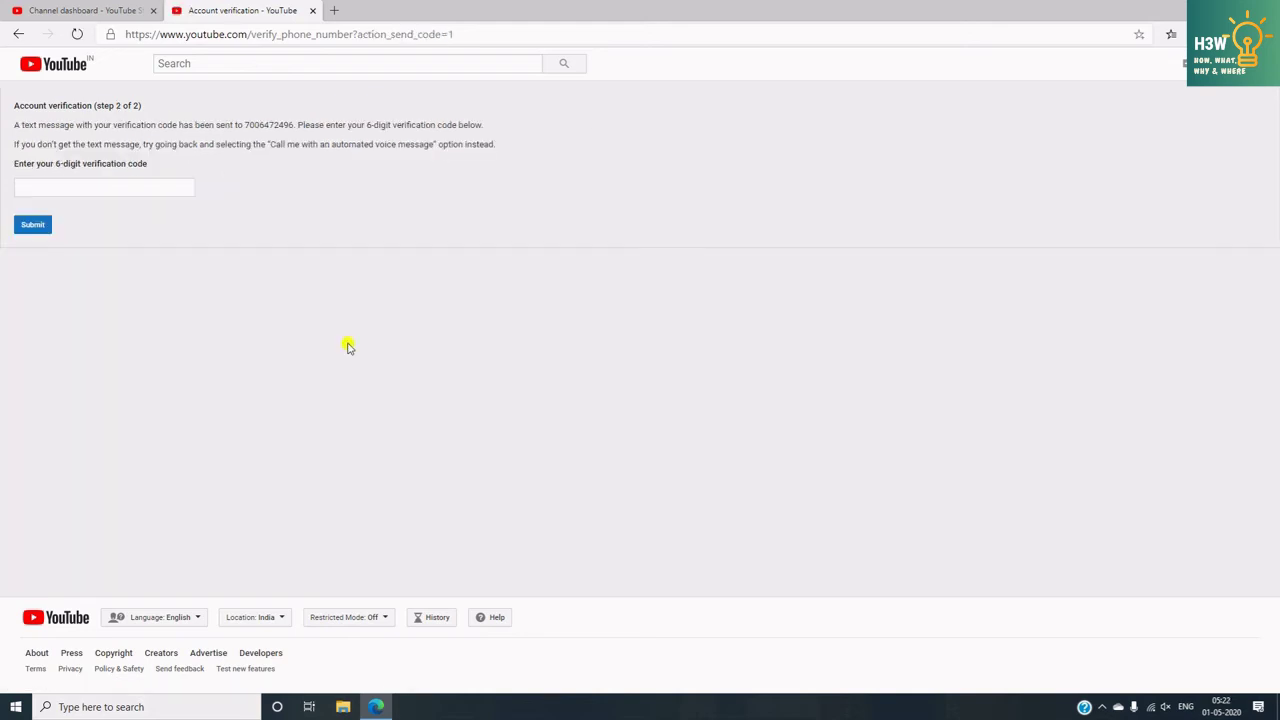
- Enter the texted 6-digit verification code and submit it
click(152, 186)
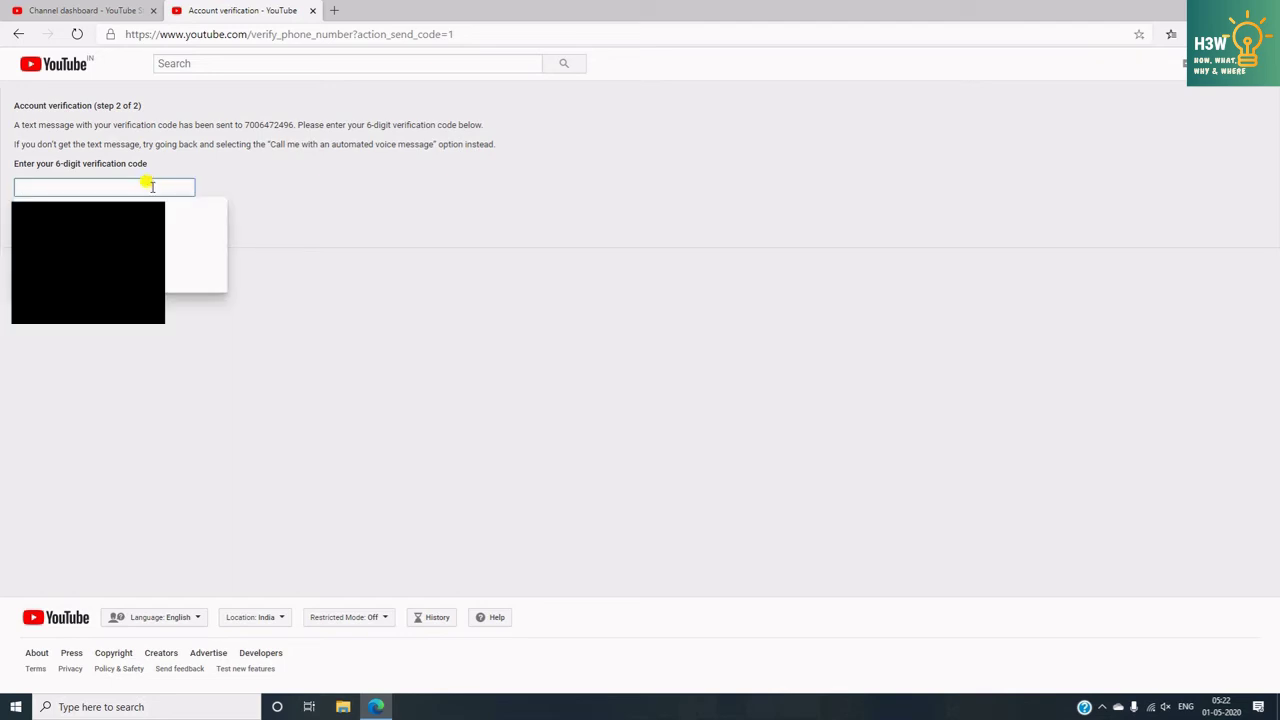
text(123456)
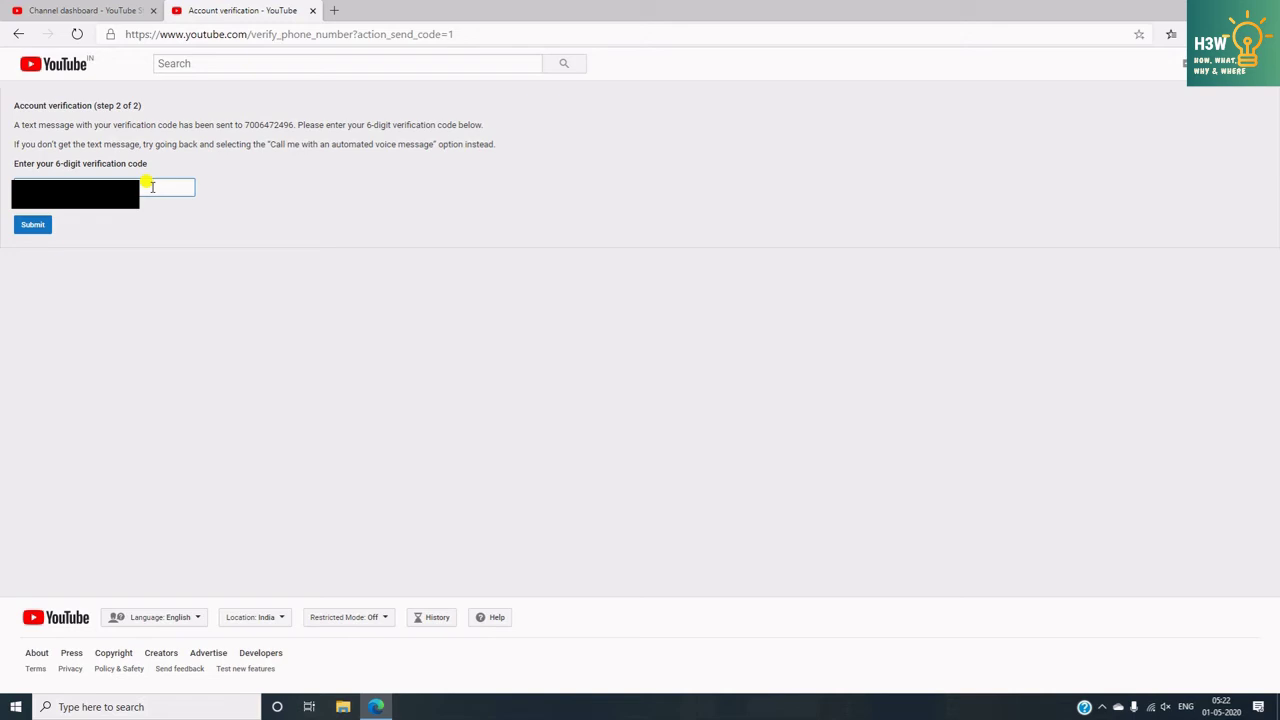
click(37, 227)
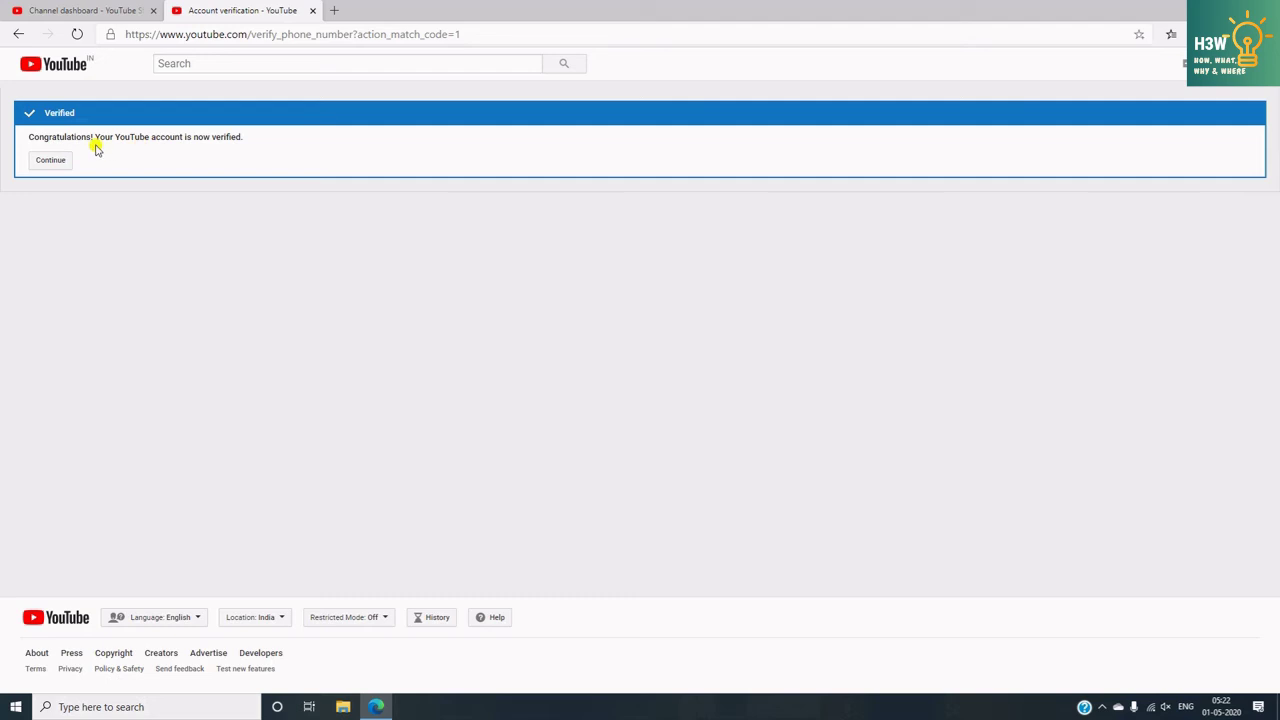
- Continue to Status and Features, now showing the channel Verified with Longer videos enabled
click(50, 163)
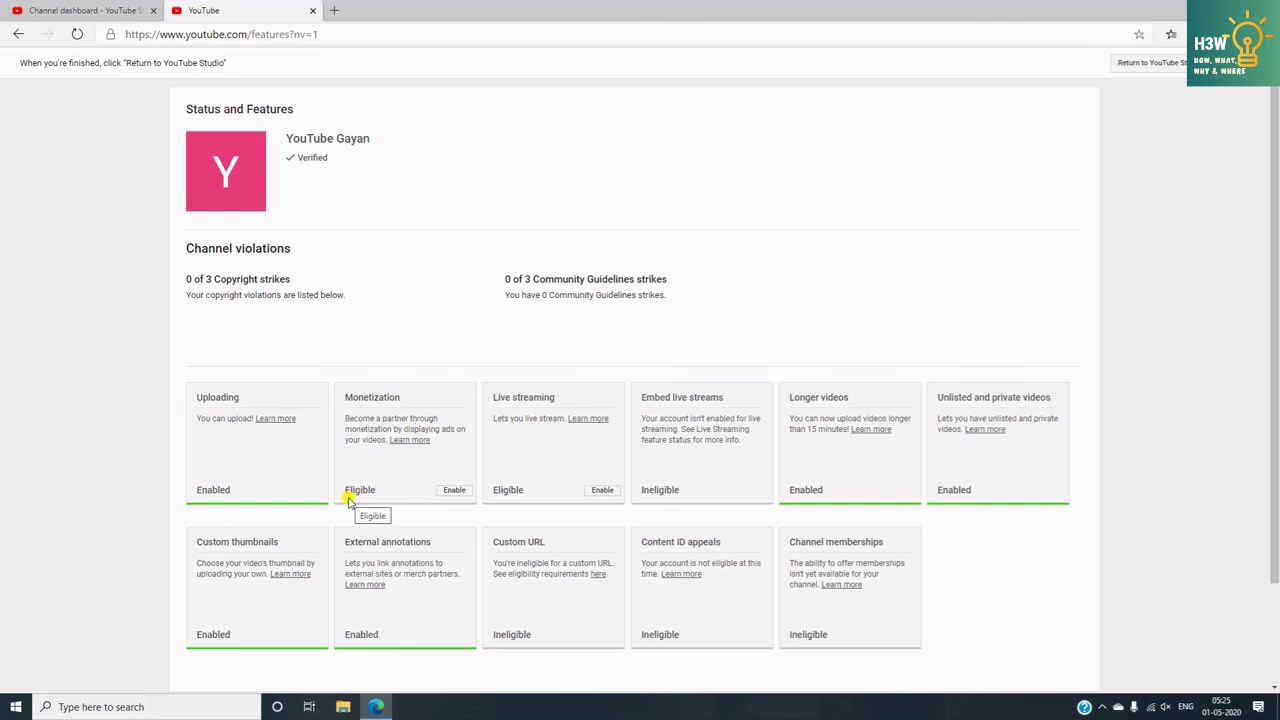
- Request an email notification for monetization eligibility, then return to the channel Dashboard
click(453, 491)
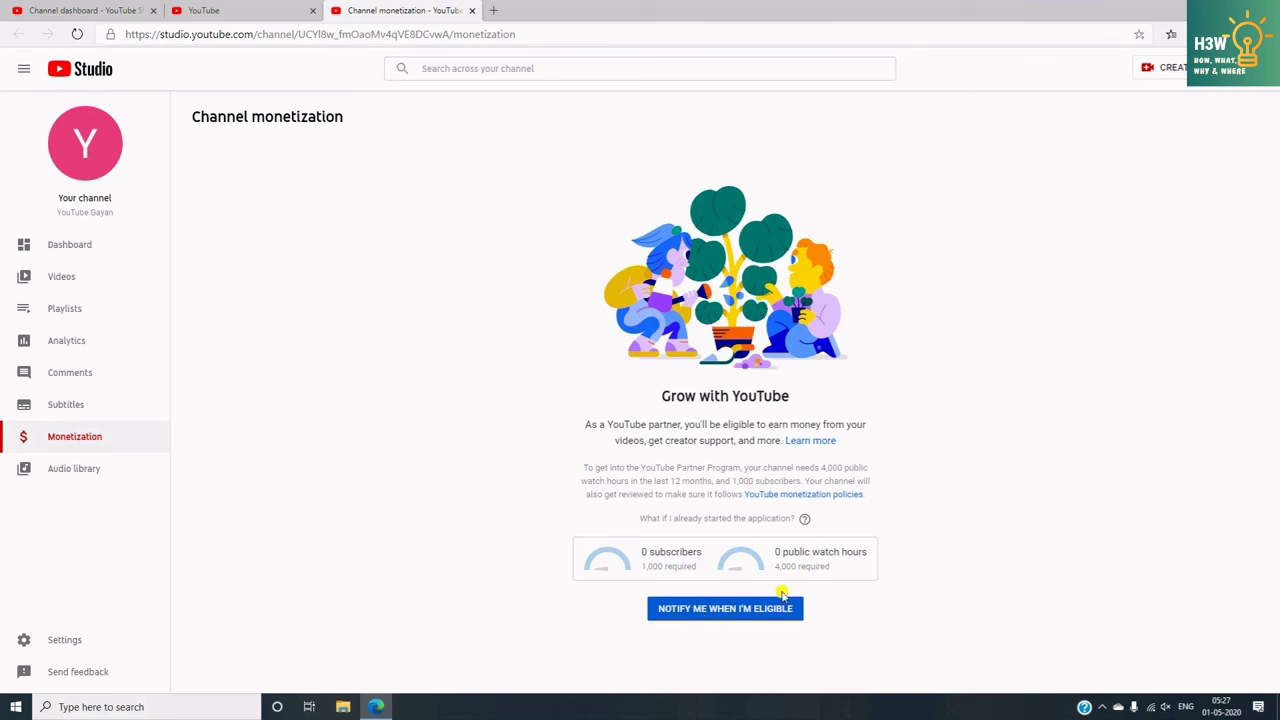
click(719, 611)
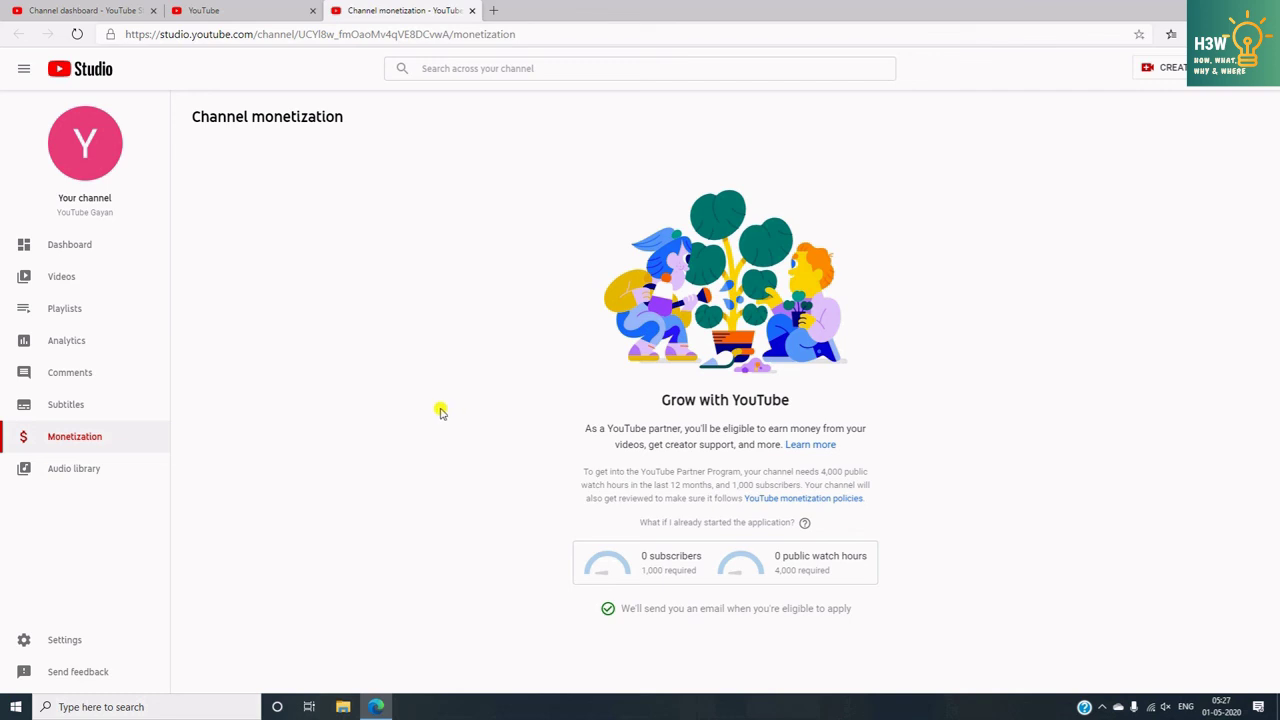
click(60, 253)
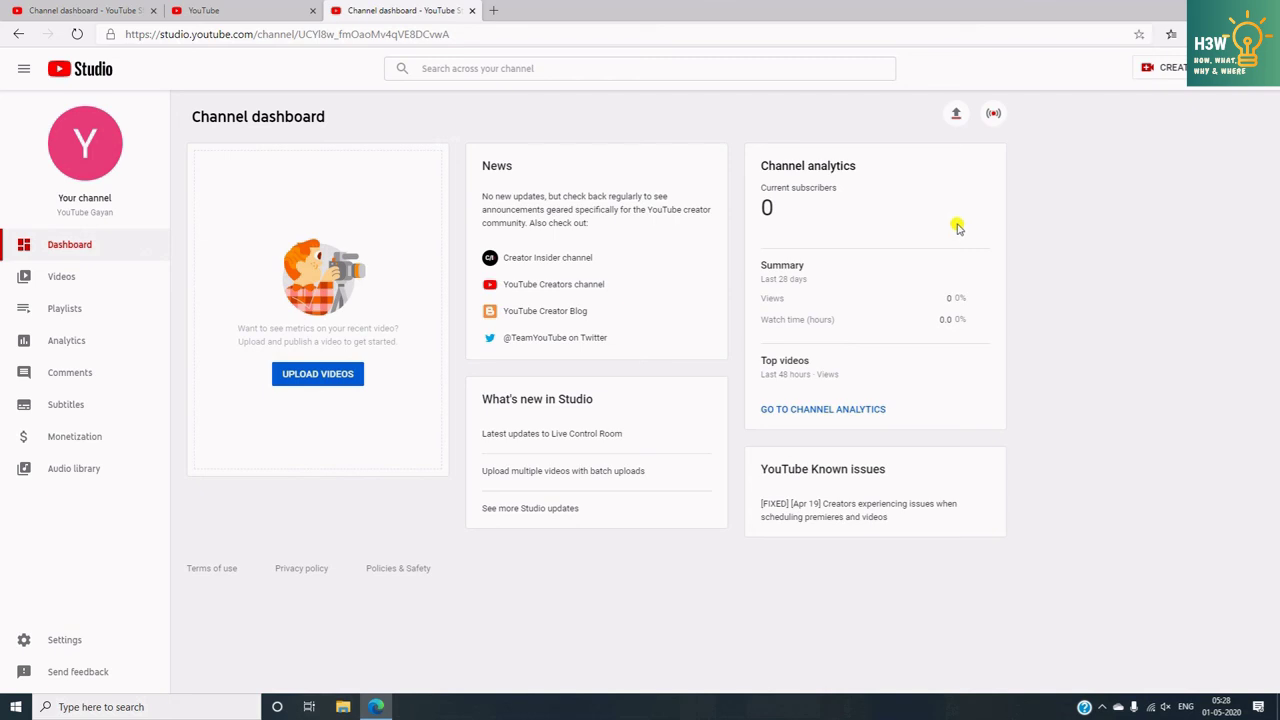
- View the CREATE menu options, then go to the empty Videos list
click(1174, 70)
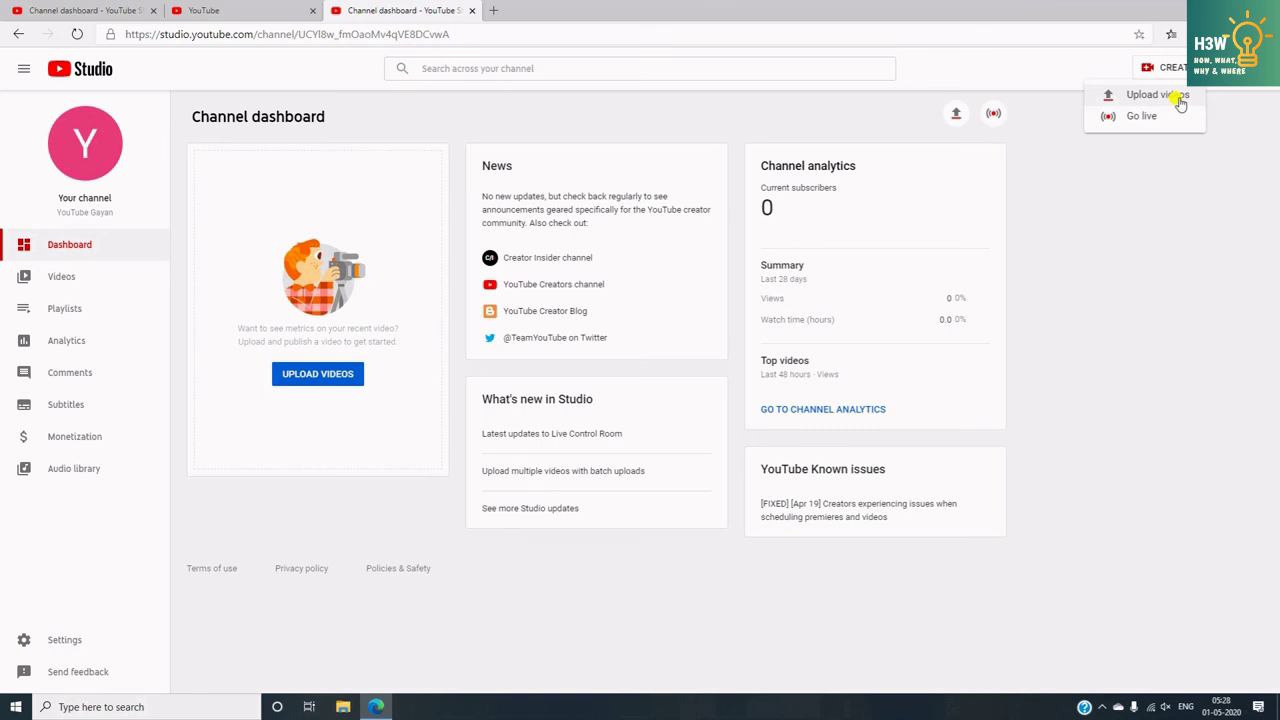
click(62, 280)
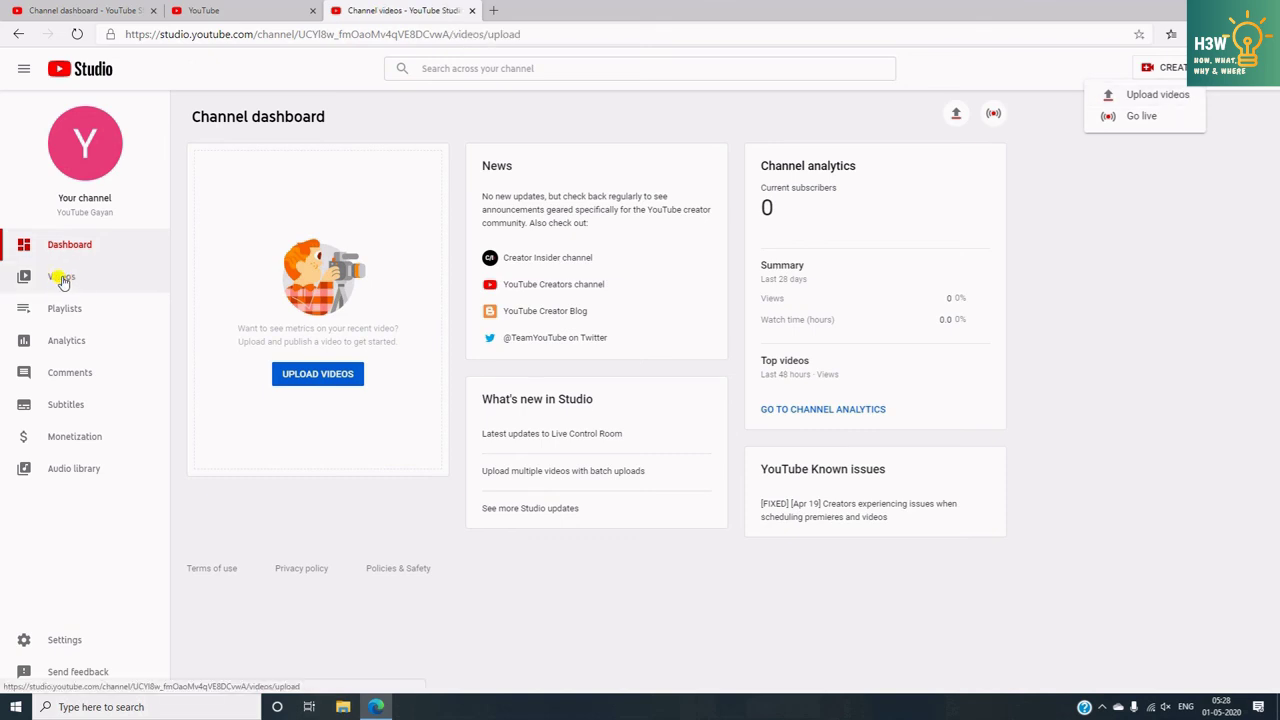